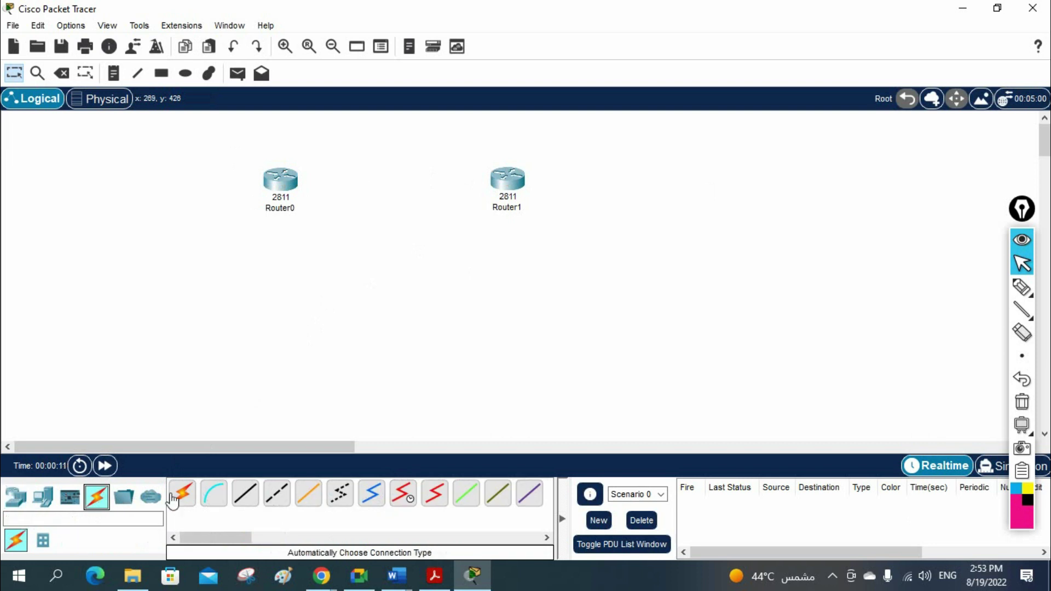
# Step: Connect Router1 to Router0 with the automatically chosen connection type
pyautogui.click(507, 180)
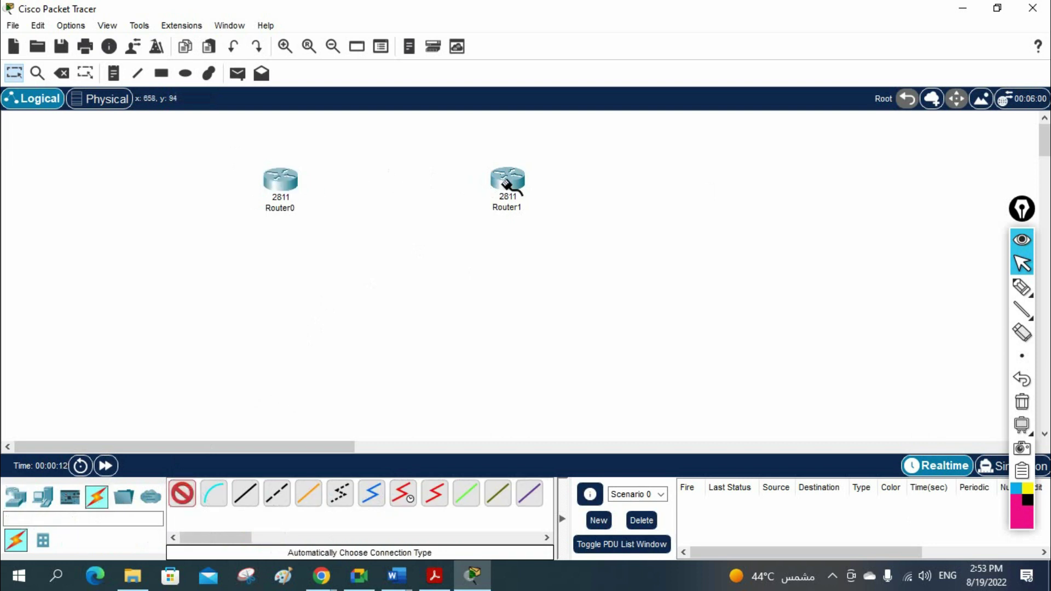
pyautogui.click(284, 184)
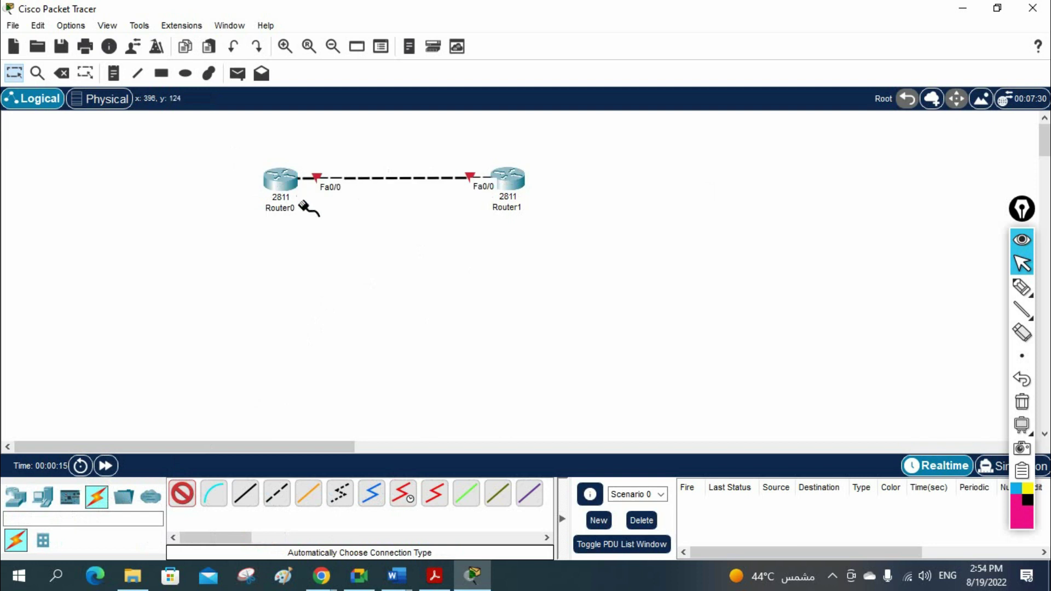
# Step: Place two 2960 switches in the workspace, one below Router0 and one below Router1
pyautogui.click(41, 498)
pyautogui.click(17, 498)
pyautogui.click(42, 541)
pyautogui.moveTo(183, 494); pyautogui.dragTo(285, 282)
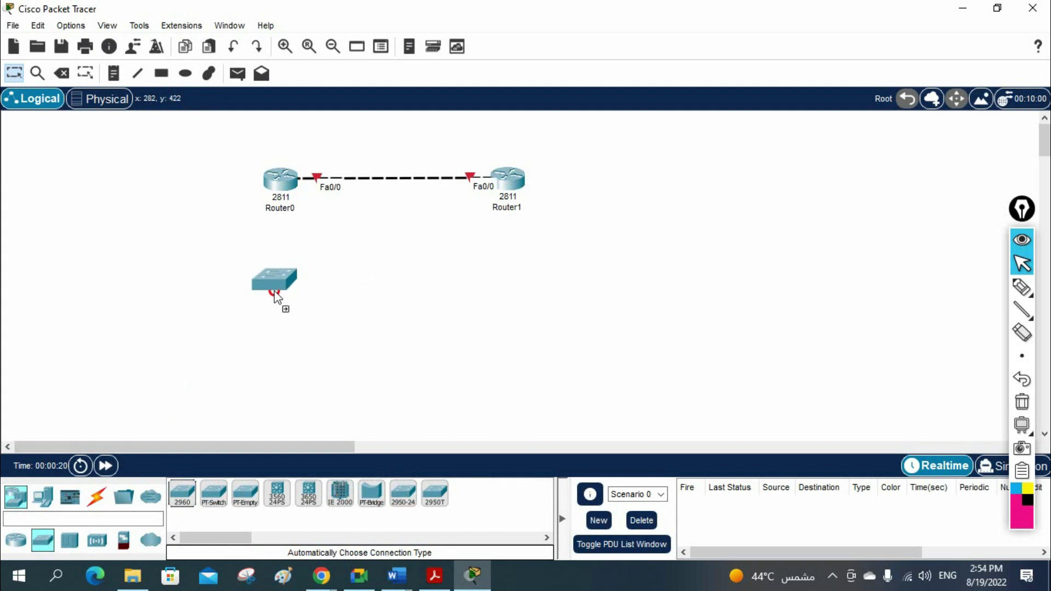
pyautogui.click(283, 306)
pyautogui.click(184, 494)
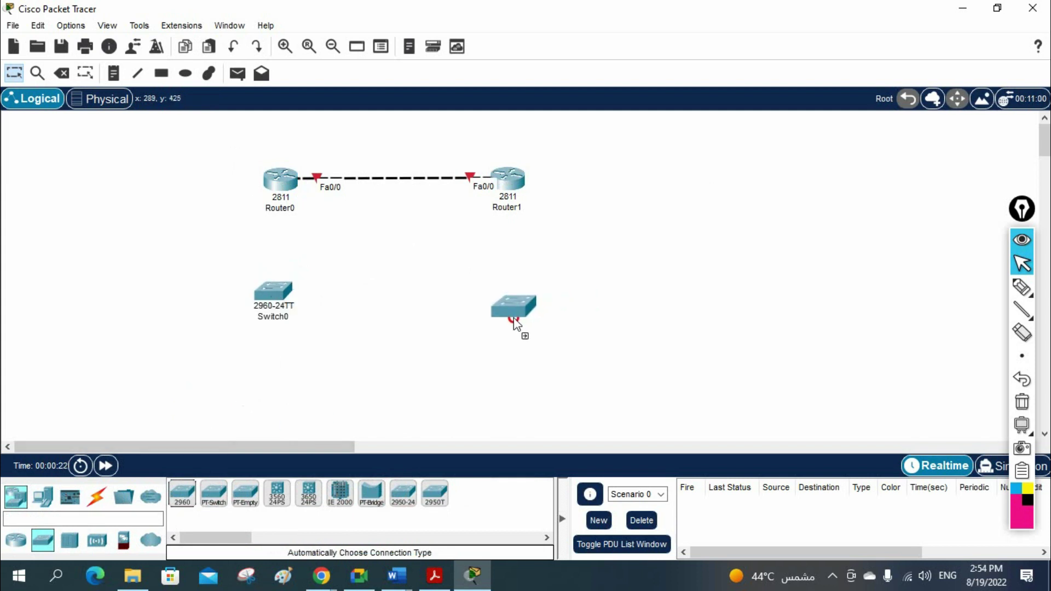
pyautogui.click(520, 332)
# Step: Cable Router0 to Switch0 and Router1 to Switch1 with automatically chosen connections
pyautogui.click(285, 184)
pyautogui.click(280, 293)
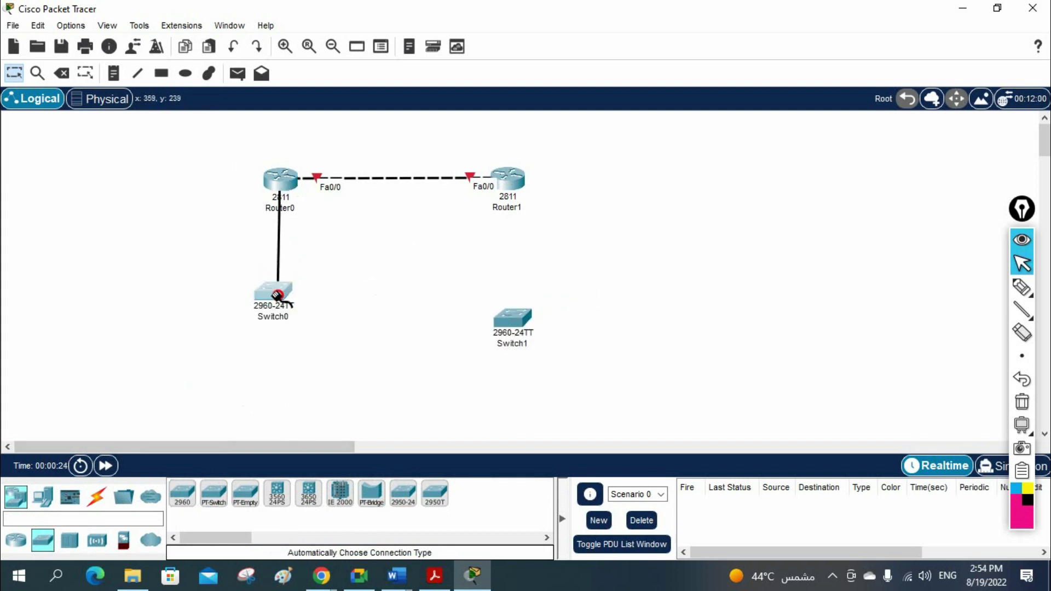
pyautogui.click(507, 184)
pyautogui.click(514, 324)
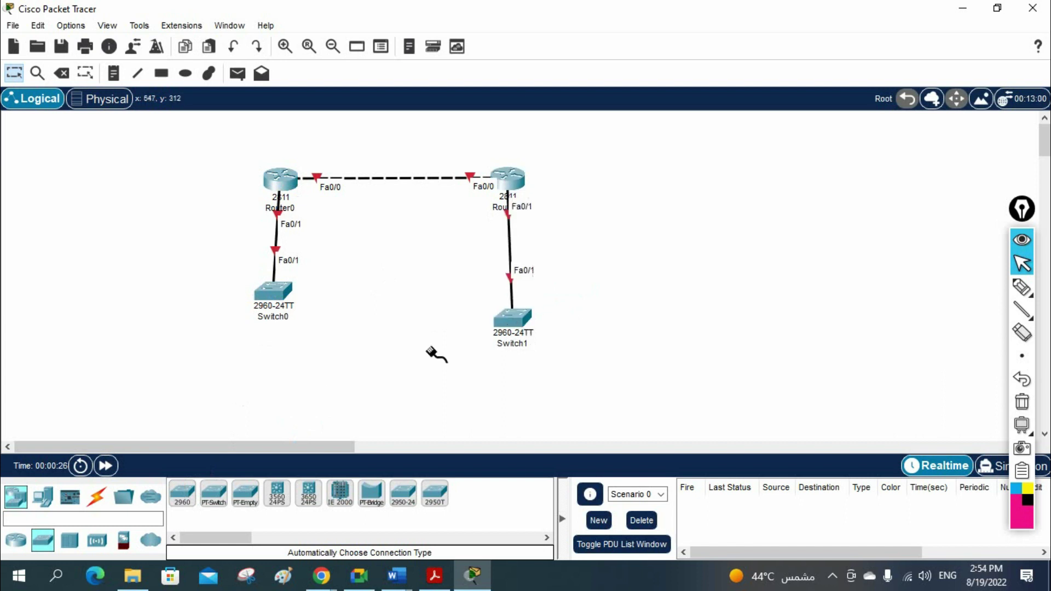
# Step: Place two PCs below Switch0, and a server and a laptop below Switch1
pyautogui.click(45, 497)
pyautogui.click(182, 493)
pyautogui.click(215, 390)
pyautogui.click(181, 495)
pyautogui.click(286, 390)
pyautogui.click(246, 495)
pyautogui.click(474, 386)
pyautogui.click(214, 494)
pyautogui.click(564, 391)
# Step: Cable PC0 and PC1 to Switch0, and Server0 and Laptop0 to Switch1, with automatically chosen connections
pyautogui.click(212, 385)
pyautogui.click(274, 291)
pyautogui.click(286, 390)
pyautogui.click(274, 291)
pyautogui.click(474, 390)
pyautogui.click(511, 323)
pyautogui.click(555, 390)
pyautogui.click(517, 324)
pyautogui.click(516, 324)
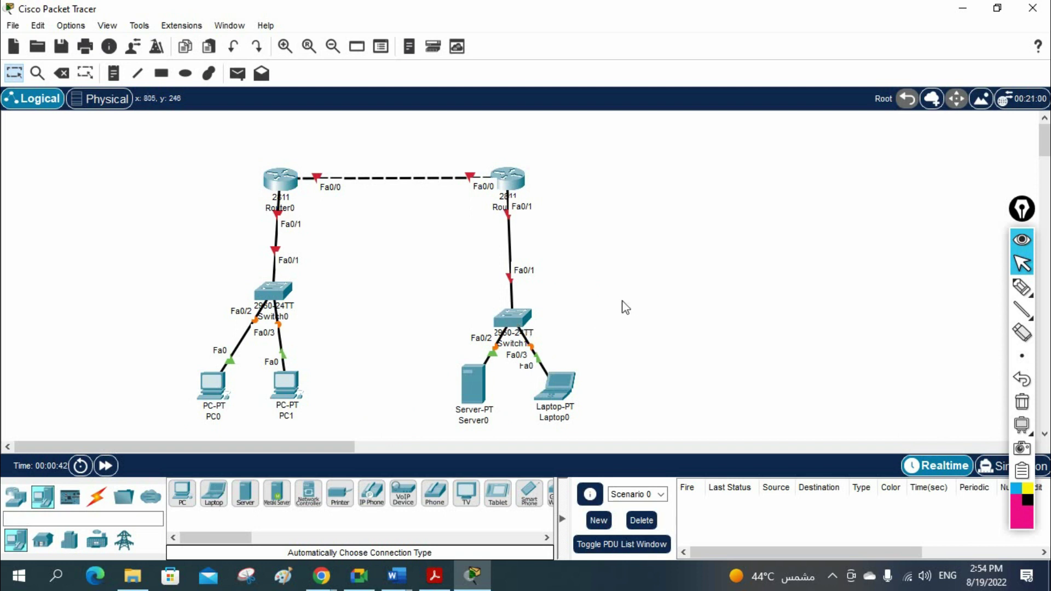
# Step: Add the note 192.168.12.0/24 above the link between the routers and the note 192.168.1.1/24 beside Router0's switch link
pyautogui.click(115, 74)
pyautogui.click(357, 151)
pyautogui.press('Return')
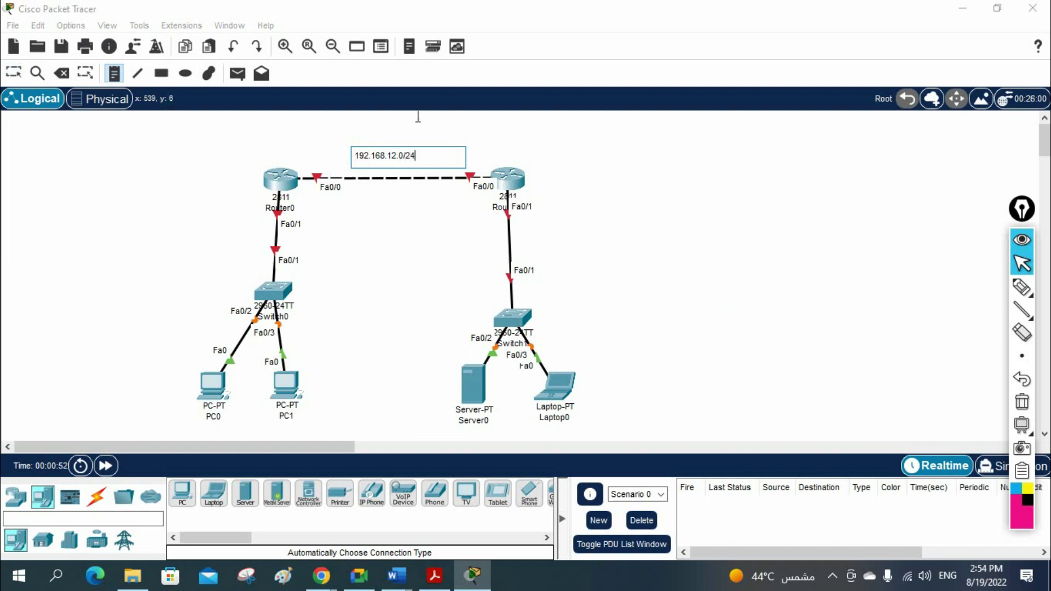
pyautogui.click(155, 213)
pyautogui.write('192.168.1.1/2')
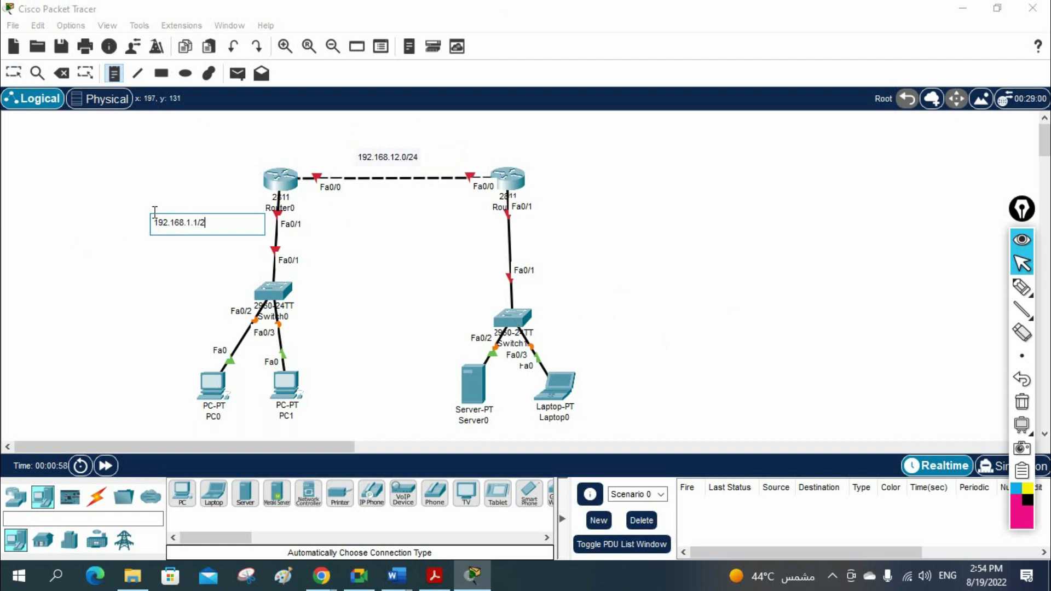
pyautogui.write('4')
# Step: Add the note 192.168.2.1/24 beside Router1's link to Switch1 and return to the Select tool
pyautogui.click(553, 212)
pyautogui.write('192.168.2.1')
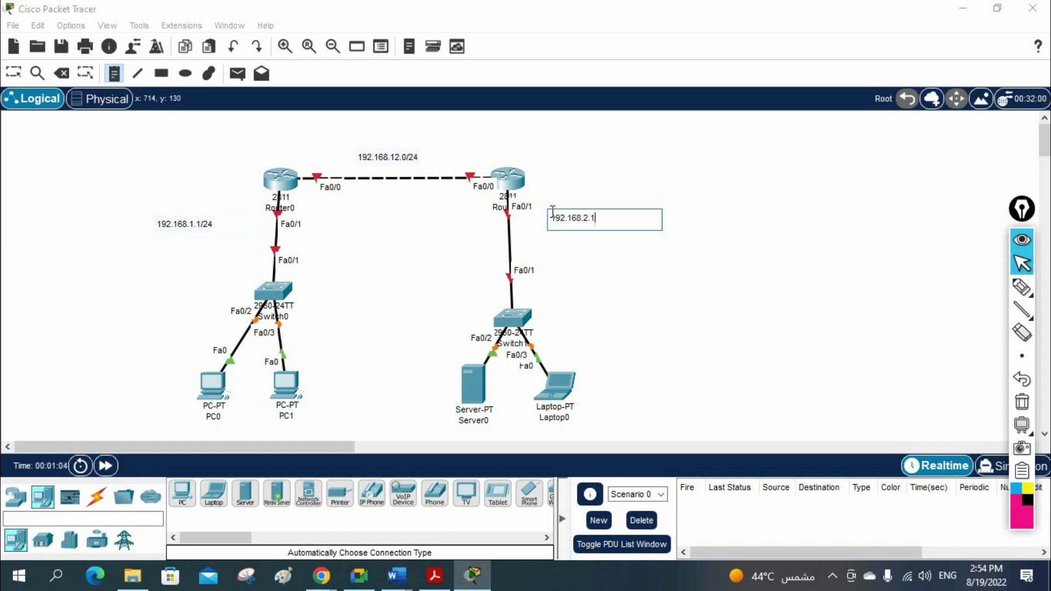
pyautogui.write('/24')
pyautogui.click(689, 196)
pyautogui.click(13, 73)
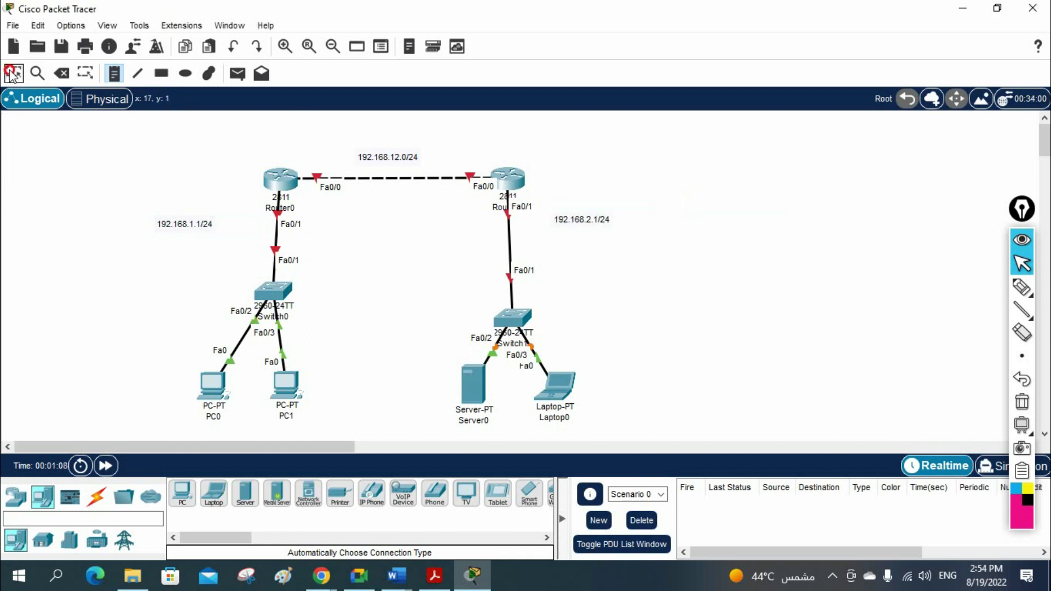
# Step: Move the whole topology toward the workspace's upper-left corner and reposition the three address notes next to their links
pyautogui.click(285, 46)
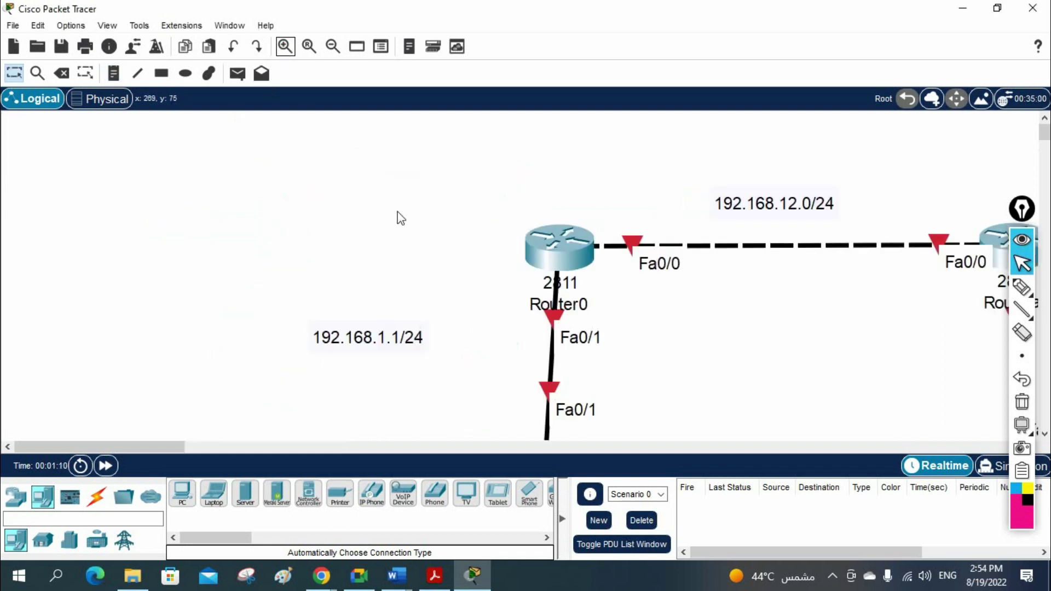
pyautogui.click(310, 46)
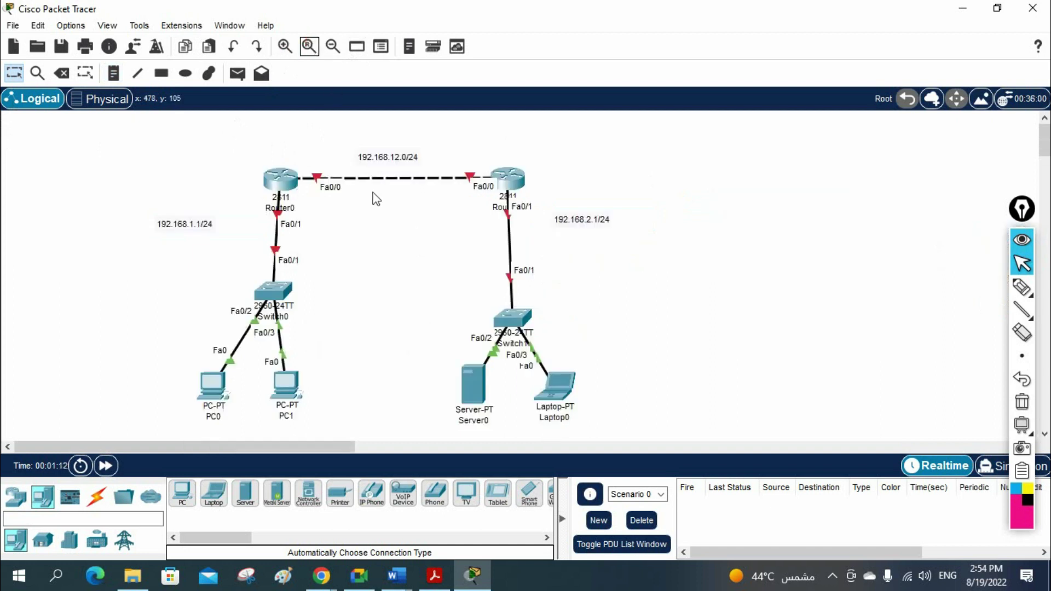
pyautogui.moveTo(141, 137); pyautogui.dragTo(716, 433)
pyautogui.moveTo(282, 181); pyautogui.dragTo(145, 159)
pyautogui.click(64, 197)
pyautogui.moveTo(65, 197); pyautogui.dragTo(93, 180)
pyautogui.moveTo(448, 197); pyautogui.dragTo(414, 202)
pyautogui.moveTo(241, 140); pyautogui.dragTo(256, 141)
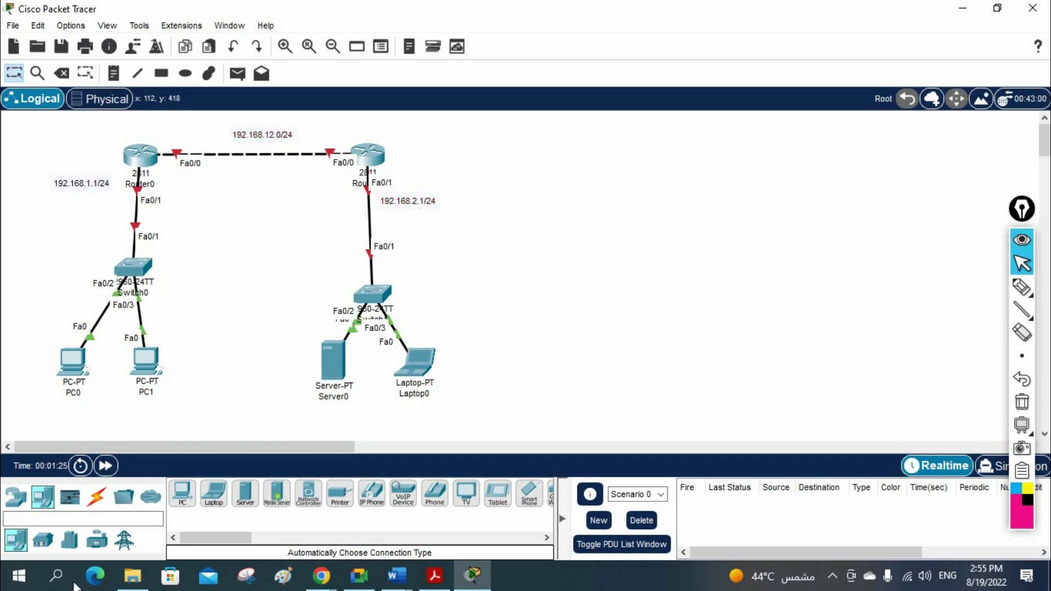
# Step: Open a blank Notepad document and position its window beside the network topology
pyautogui.click(57, 576)
pyautogui.click(204, 366)
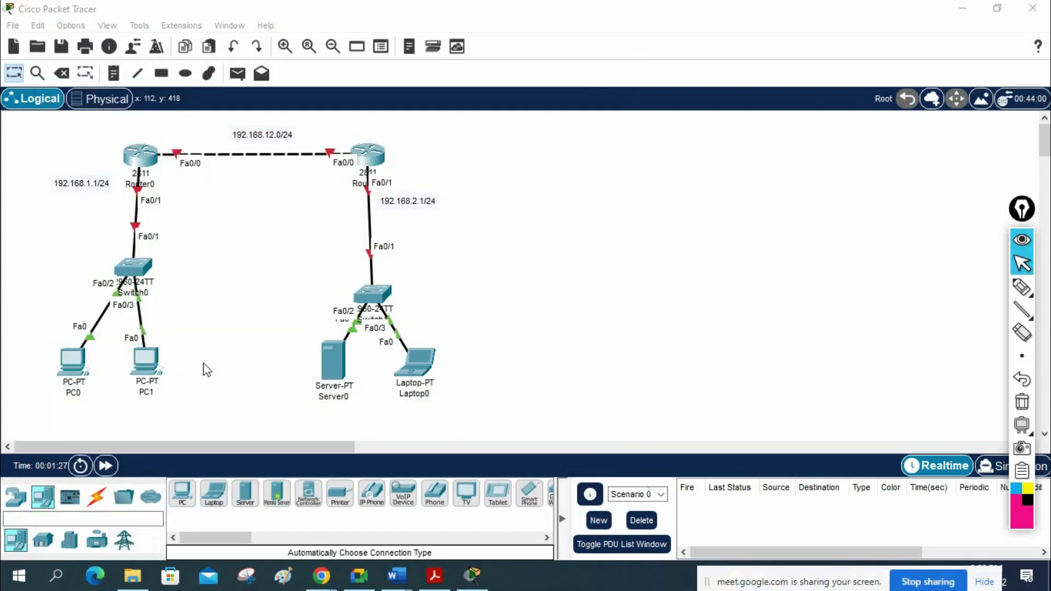
pyautogui.moveTo(603, 34); pyautogui.dragTo(689, 55)
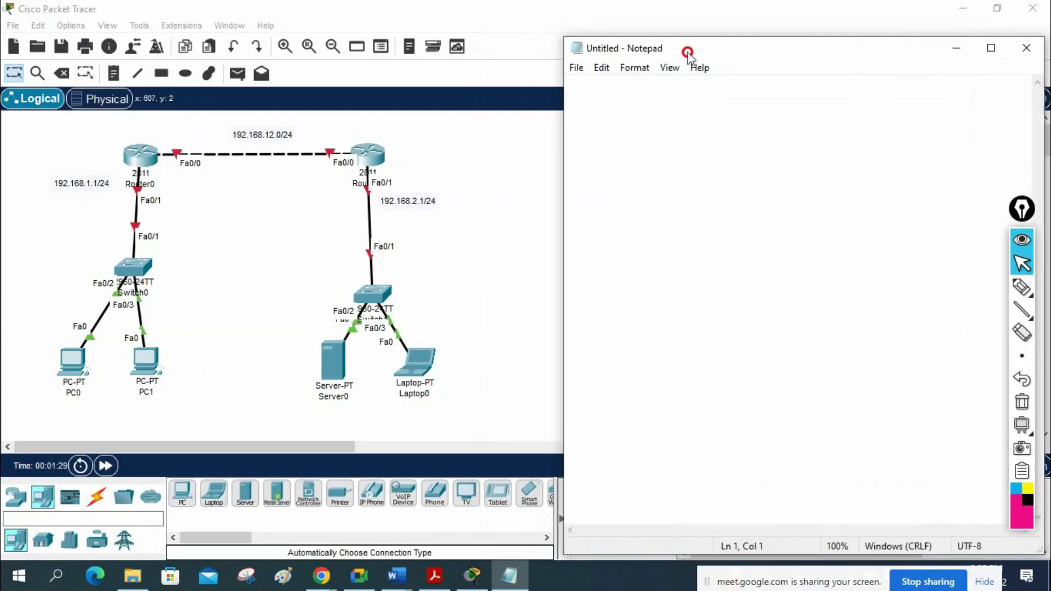
# Step: Write the heading "!Static Route Lab:" on the first line of the Notepad document
pyautogui.write('!Status')
pyautogui.press('BackSpace')
pyautogui.press('BackSpace')
pyautogui.press('BackSpace')
pyautogui.write('atu')
pyautogui.press('BackSpace')
pyautogui.press('BackSpace')
pyautogui.press('BackSpace')
pyautogui.write('t')
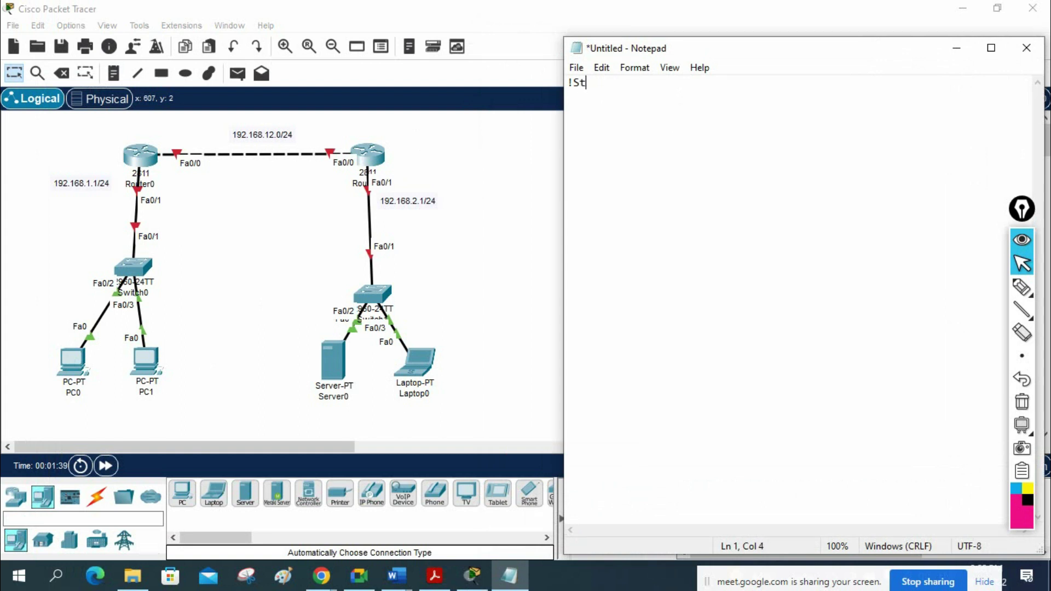
pyautogui.write('atic Route Lab:  ')
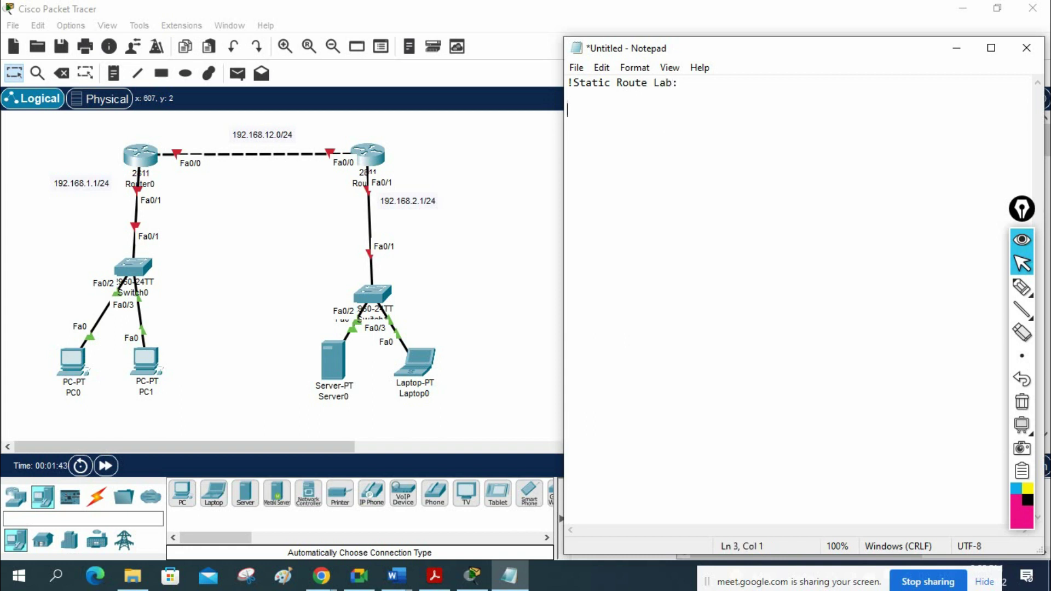
# Step: Add an "!R1 Configuration:" section containing the commands En, config t and hostname R1
pyautogui.write('!R1 Configuration:')
pyautogui.press('Return')
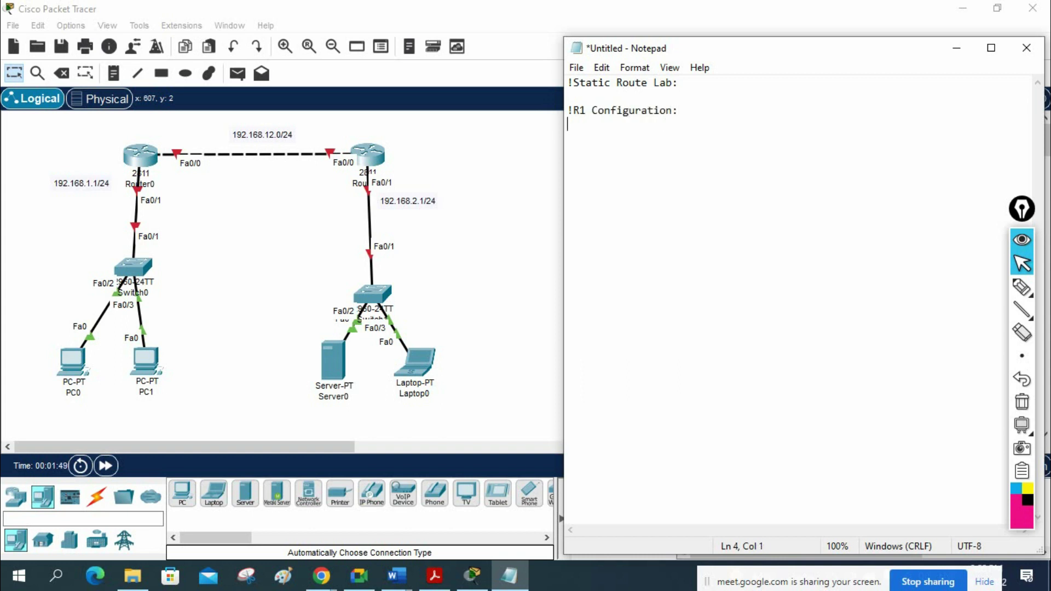
pyautogui.write('Encoonfig t')
pyautogui.press('Return')
pyautogui.write('hostname R1  in')
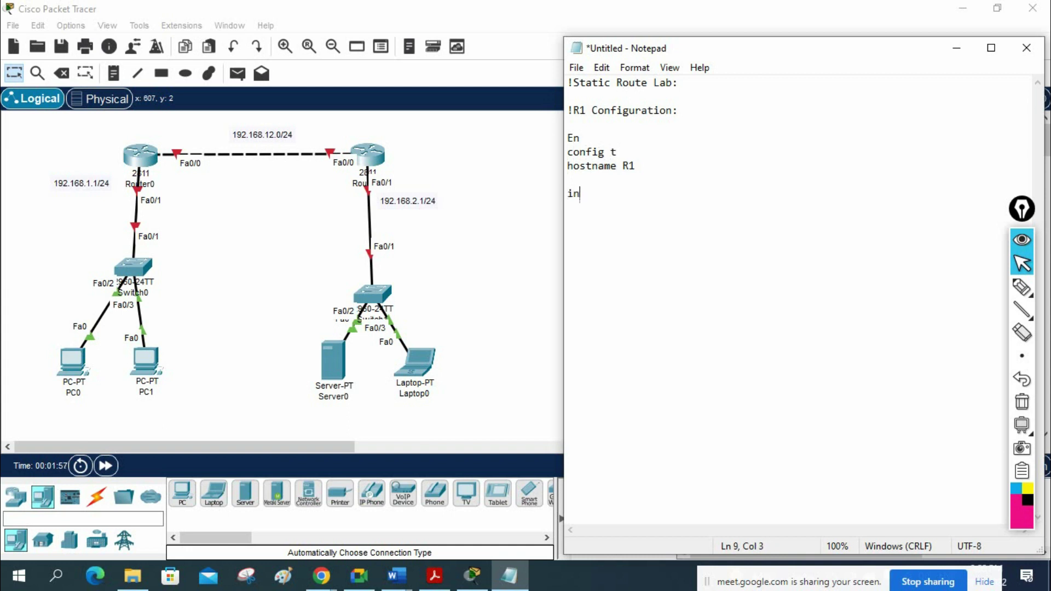
# Step: Write the R1 interface f0/0 commands: ip add 192.168.12.1 255.255.255.0 and no sh
pyautogui.write('t f0/0')
pyautogui.press('Return')
pyautogui.write('ip ')
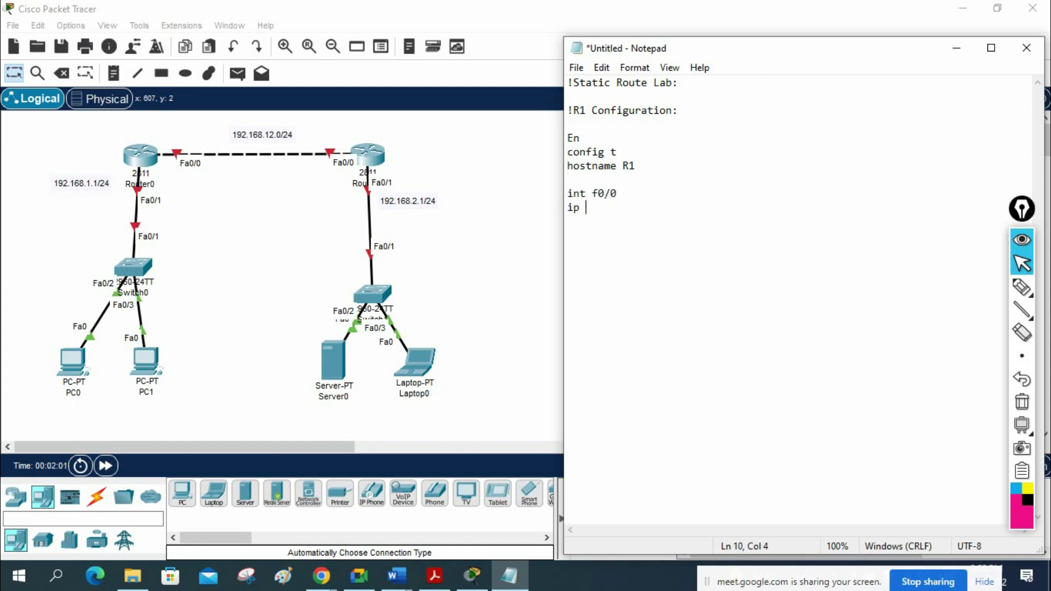
pyautogui.write('add 192.168.1')
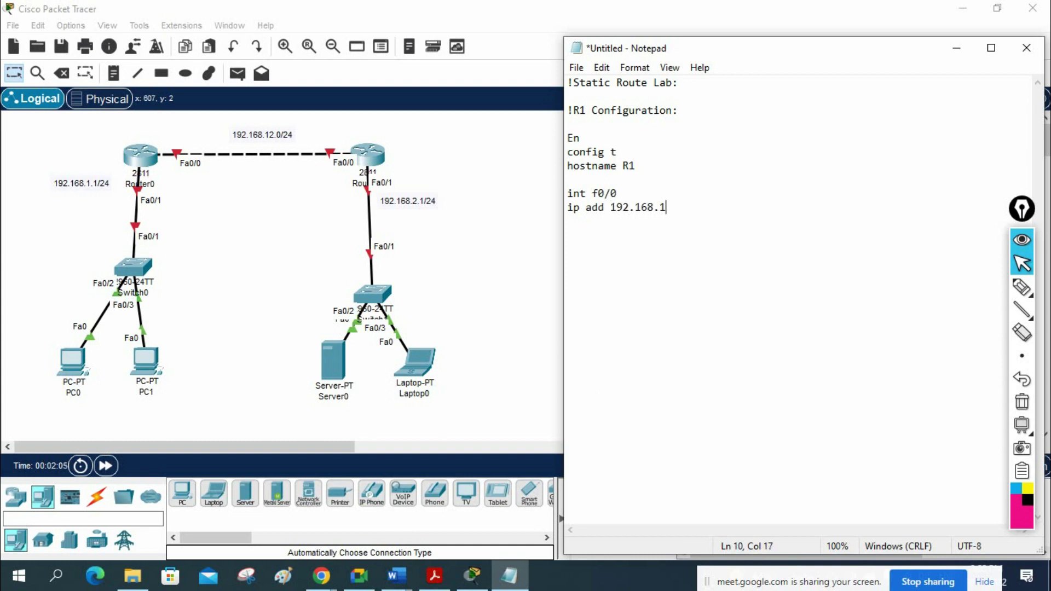
pyautogui.write('2.1 255.255.255.')
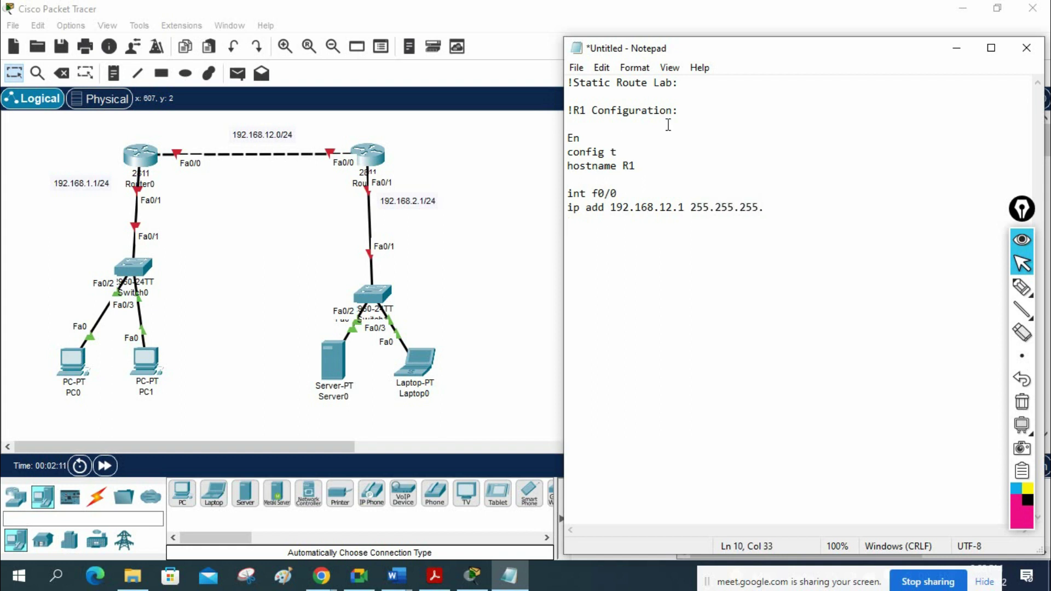
pyautogui.write('0 no sh')
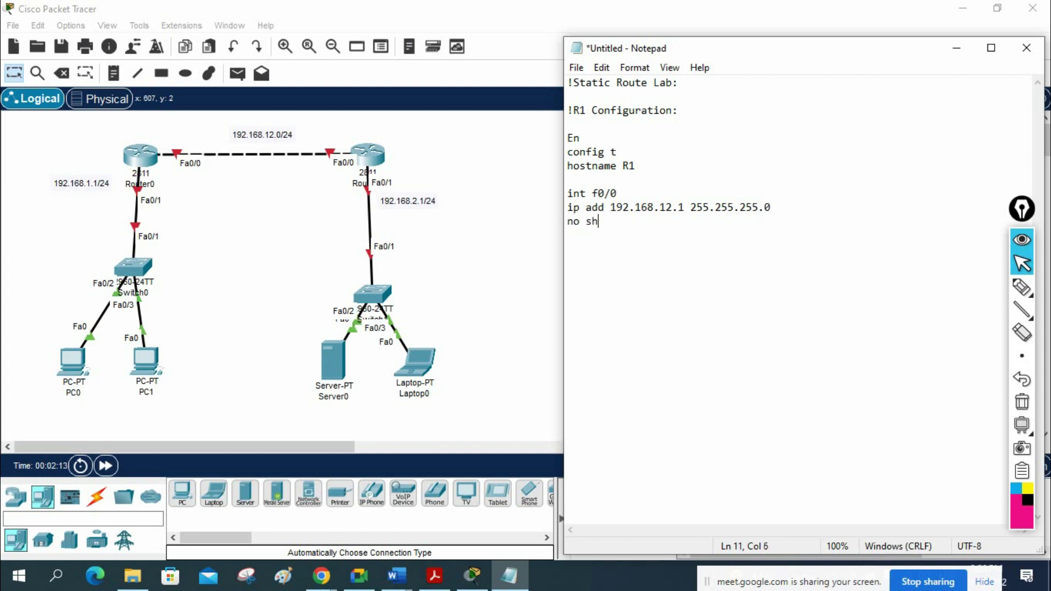
# Step: Write the R1 interface f0/1 commands: ip add 192.168.1.1 255.255.255.0 and no sh
pyautogui.press('Return')
pyautogui.write('int ')
pyautogui.write('f0/1 ip')
pyautogui.write(' add ')
pyautogui.write('192.16')
pyautogui.write('8.1.1 25')
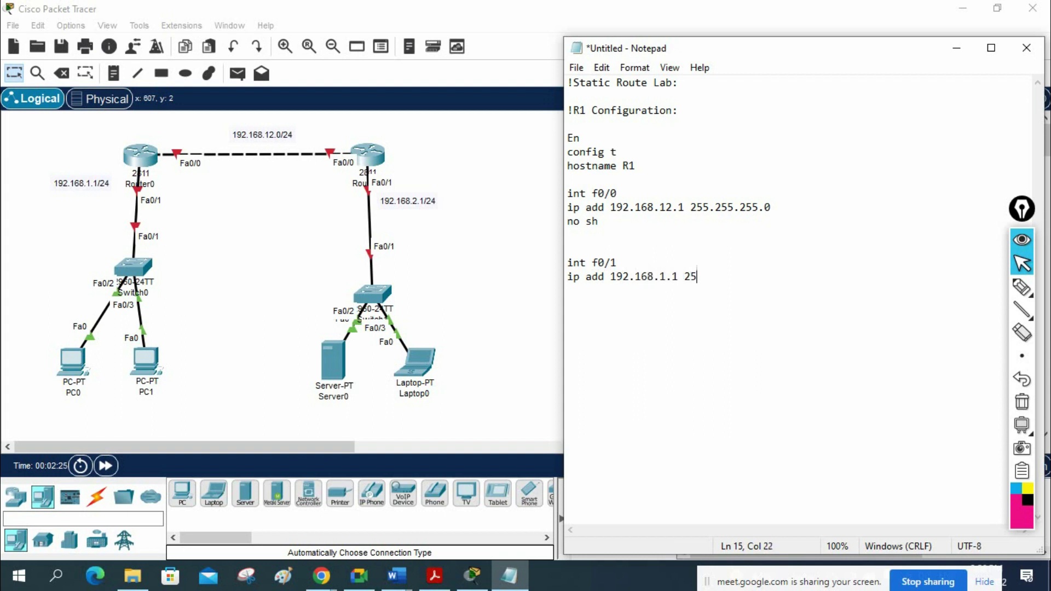
pyautogui.write('5.255.255.0 ')
pyautogui.write('no sh')
# Step: Add a dashed separator line under the R1 configuration and paste a copy of the whole R1 block below it
pyautogui.press('Return')
pyautogui.press('Return')
pyautogui.press('Return')
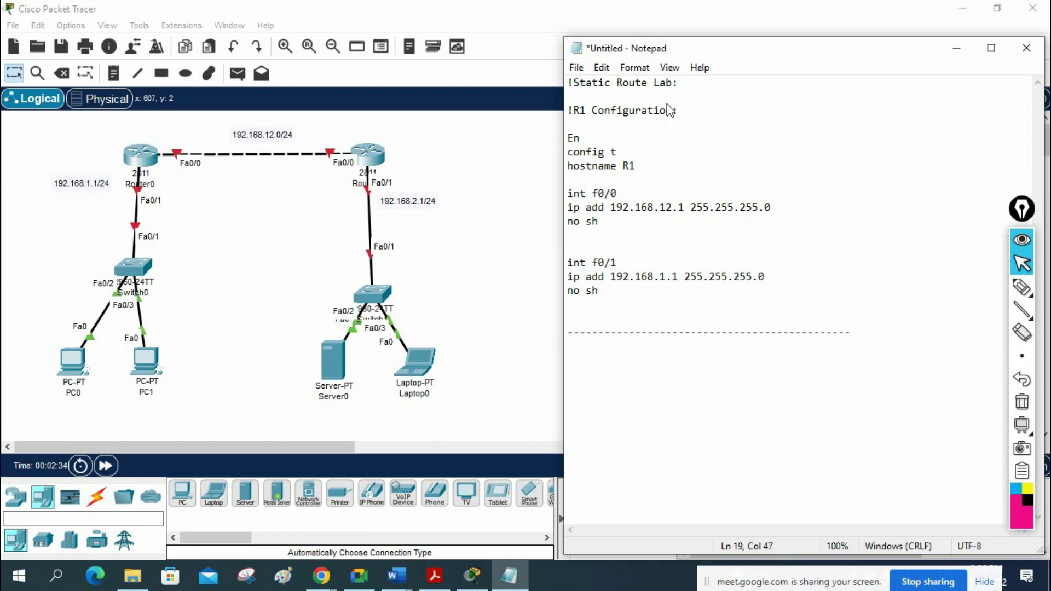
pyautogui.moveTo(620, 294); pyautogui.dragTo(552, 121)
pyautogui.hotkey('ctrl', 'c')
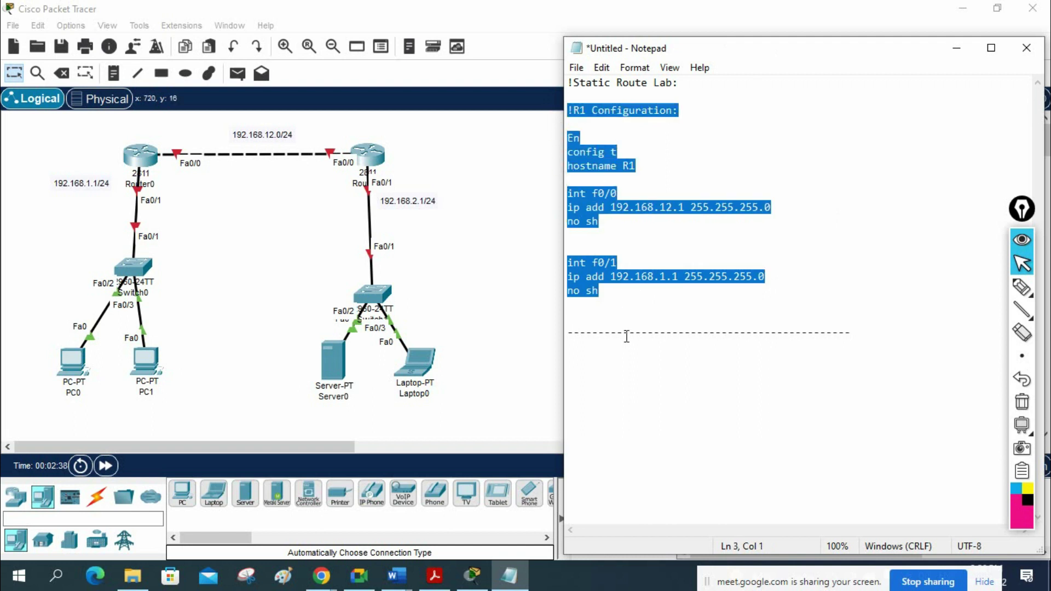
pyautogui.click(577, 375)
pyautogui.click(853, 332)
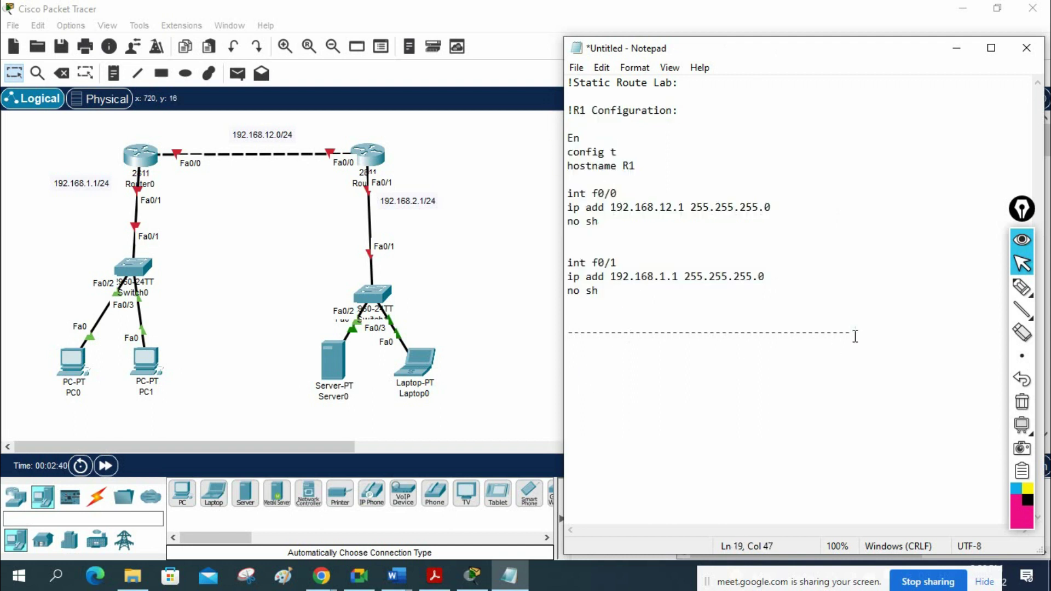
pyautogui.press('Return')
pyautogui.press('Return')
pyautogui.hotkey('ctrl', 'v')
pyautogui.press('Return')
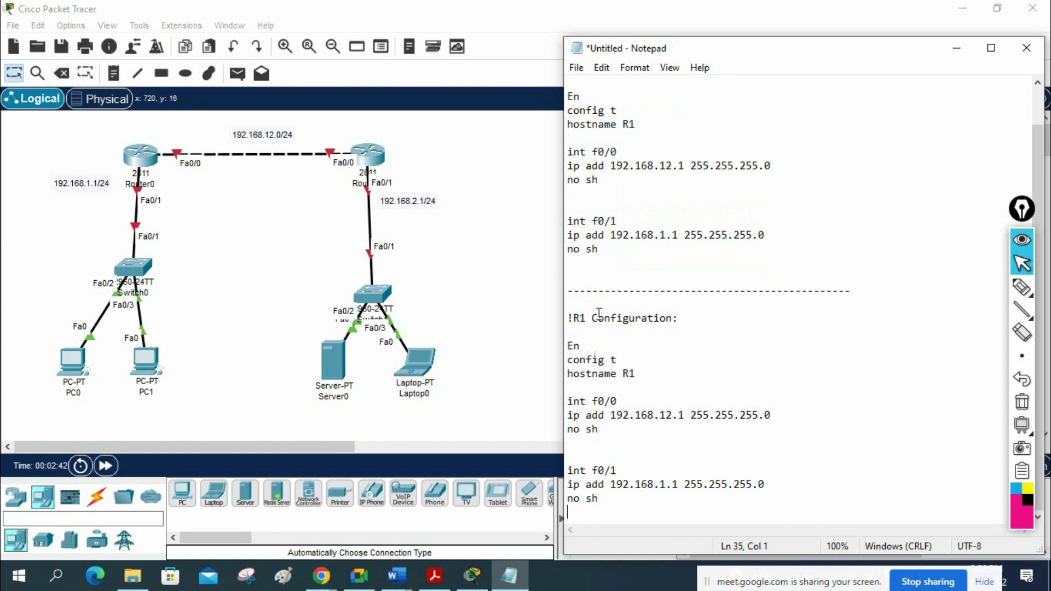
# Step: Retitle the copied section as "!R2 Configuration:"
pyautogui.click(581, 317)
pyautogui.press('Delete')
pyautogui.write('2')
# Step: In the R2 section, set the f0/0 address to 192.168.12.2 and the f0/1 address to 192.168.2.1
pyautogui.click(630, 374)
pyautogui.moveTo(678, 415); pyautogui.dragTo(684, 416)
pyautogui.write('2')
pyautogui.click(666, 484)
pyautogui.write('2')
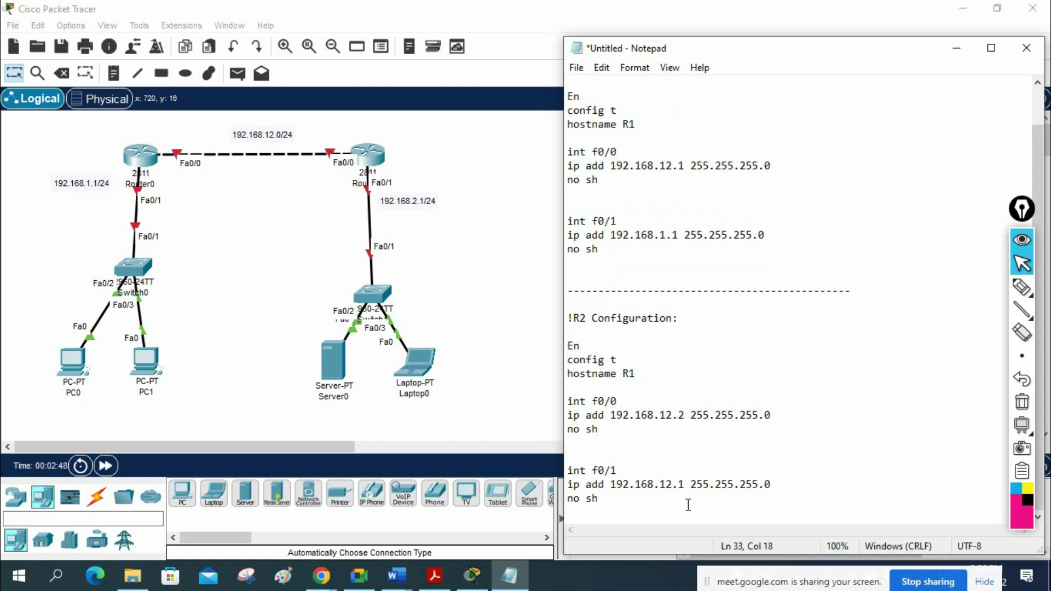
pyautogui.press('BackSpace')
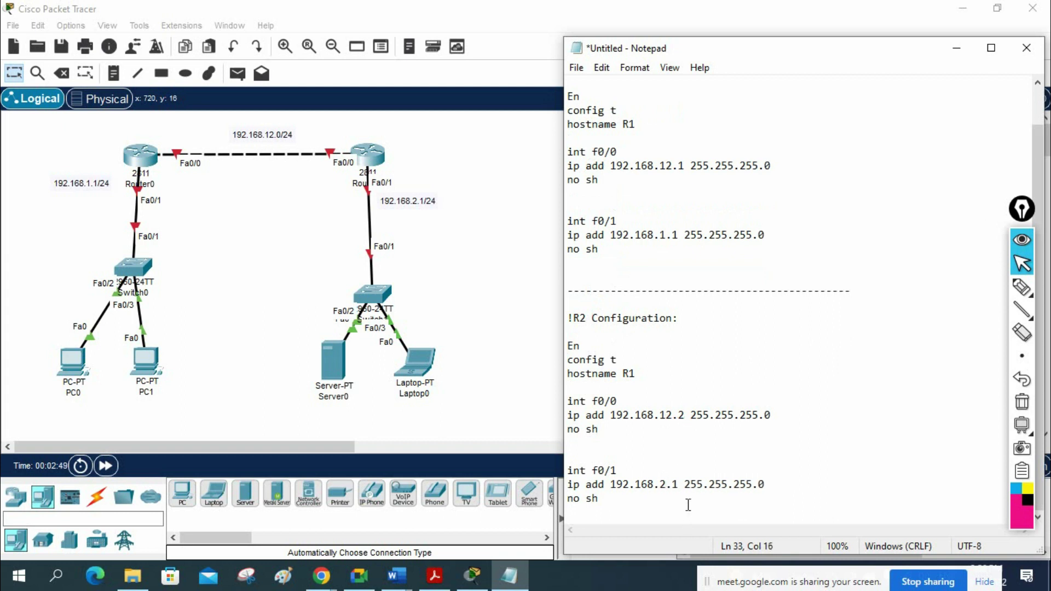
# Step: At the end of the R1 section, add the static route ip route 192.168.2.0 255.255.255.0 192.168.12.2
pyautogui.click(852, 316)
pyautogui.scroll(1, 816, 282)
pyautogui.click(623, 310)
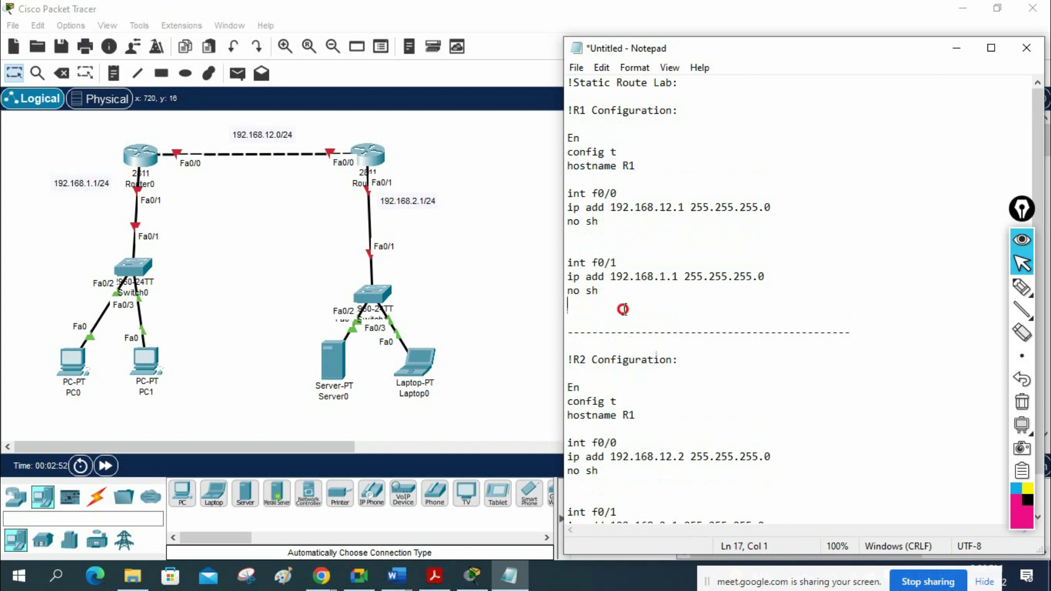
pyautogui.press('Return')
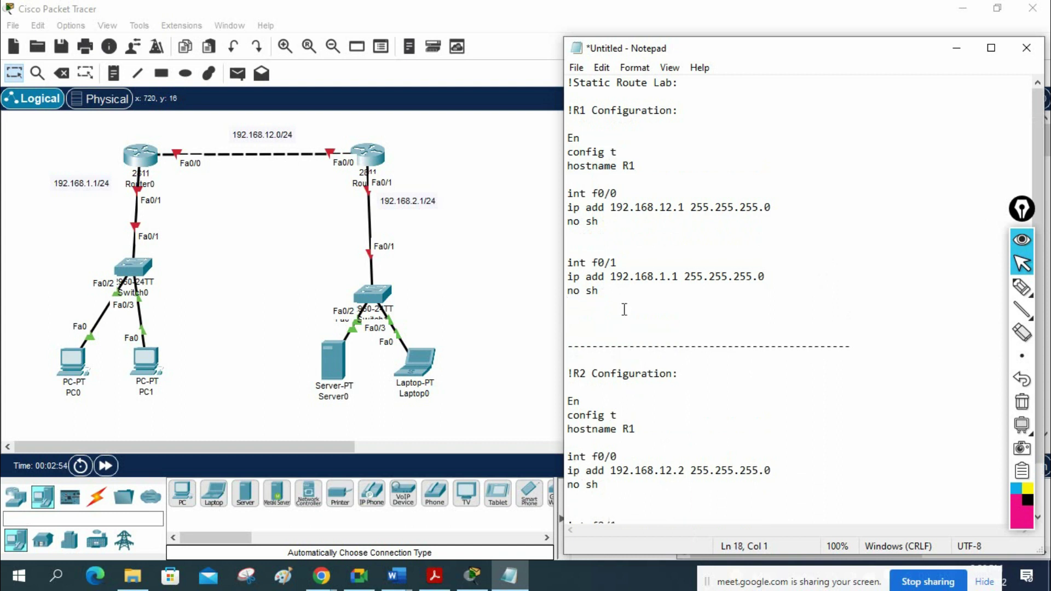
pyautogui.write('ip route')
pyautogui.write('68')
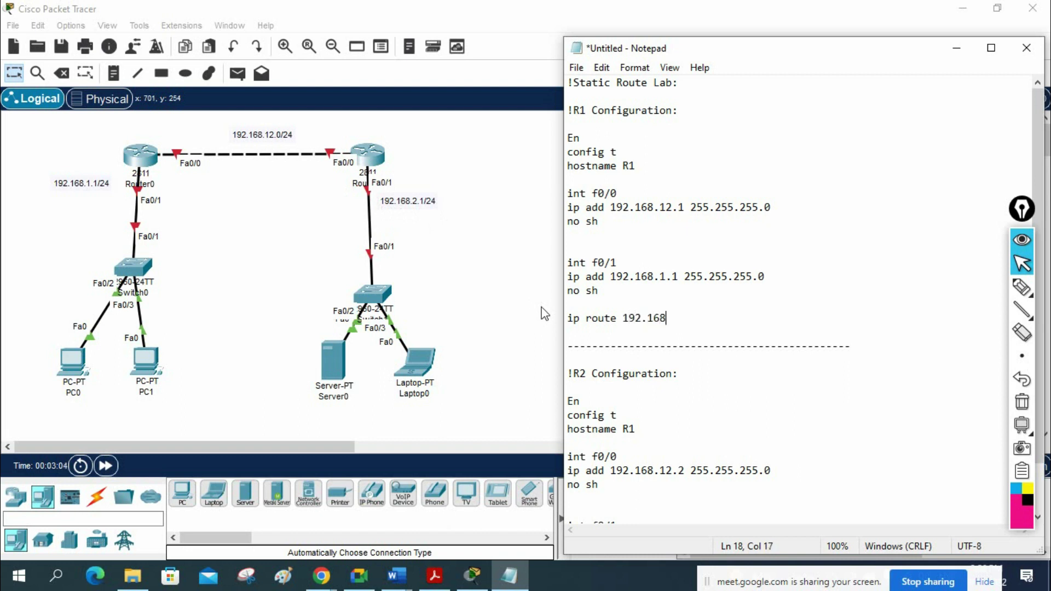
pyautogui.write('.2.0 255.255.255.')
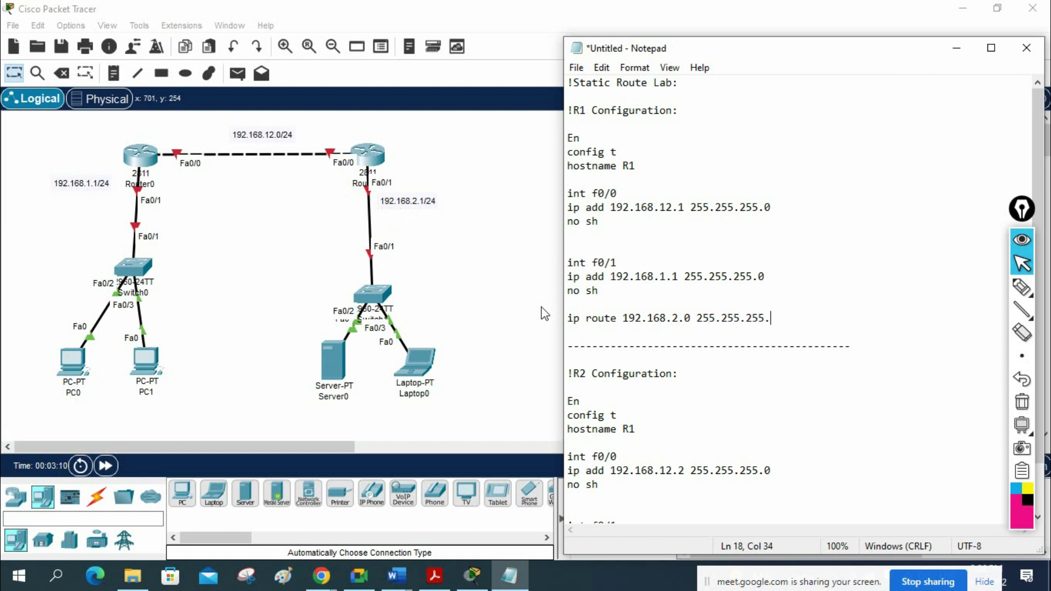
pyautogui.write('0 192.')
pyautogui.press('BackSpace')
pyautogui.press('BackSpace')
pyautogui.press('BackSpace')
pyautogui.press('BackSpace')
pyautogui.press('BackSpace')
pyautogui.write('92.168.12.2')
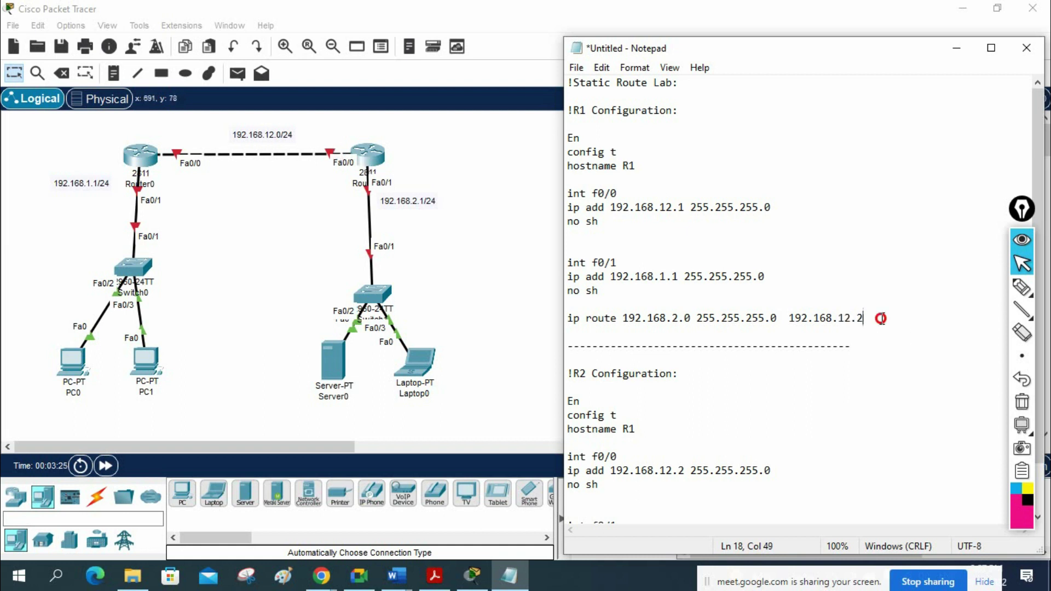
# Step: Copy the R1 ip route line to the end of the R2 section, below the f0/1 commands
pyautogui.moveTo(875, 318); pyautogui.dragTo(557, 317)
pyautogui.hotkey('ctrl', 'c')
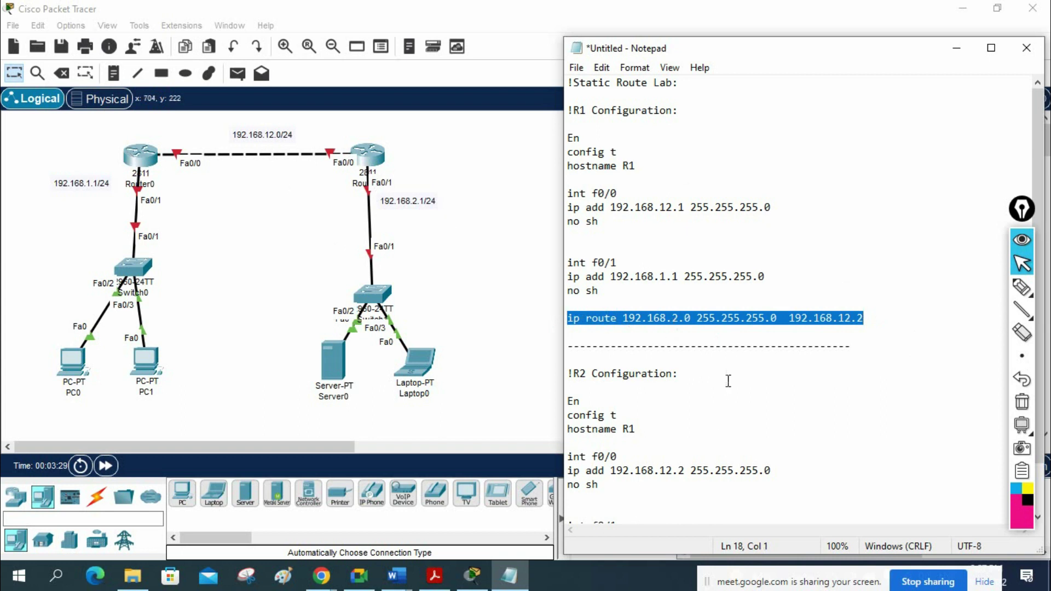
pyautogui.scroll(-2, 647, 482)
pyautogui.click(645, 502)
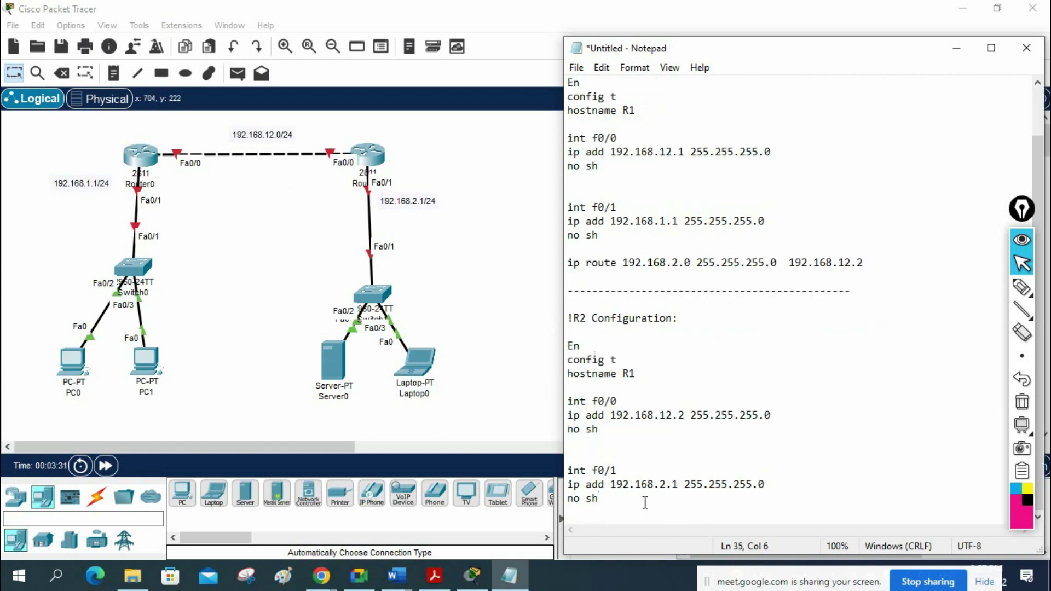
pyautogui.press('Return')
pyautogui.press('Return')
pyautogui.hotkey('ctrl', 'v')
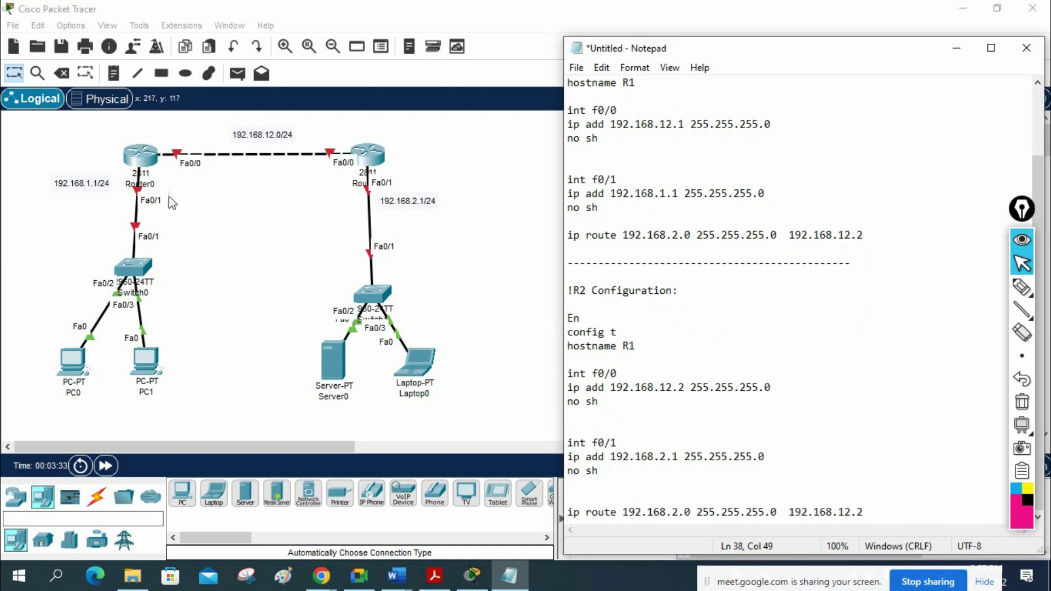
# Step: In the R2 section's ip route line, set the destination network to 192.168.1.0 and the next hop to 192.168.12.1
pyautogui.click(675, 512)
pyautogui.press('BackSpace')
pyautogui.write('1')
pyautogui.click(870, 511)
pyautogui.press('BackSpace')
# Step: Copy the whole R1 configuration block and open Router0's command line in Packet Tracer, maximized
pyautogui.scroll(2, 790, 410)
pyautogui.moveTo(878, 324); pyautogui.dragTo(568, 107)
pyautogui.hotkey('ctrl', 'c')
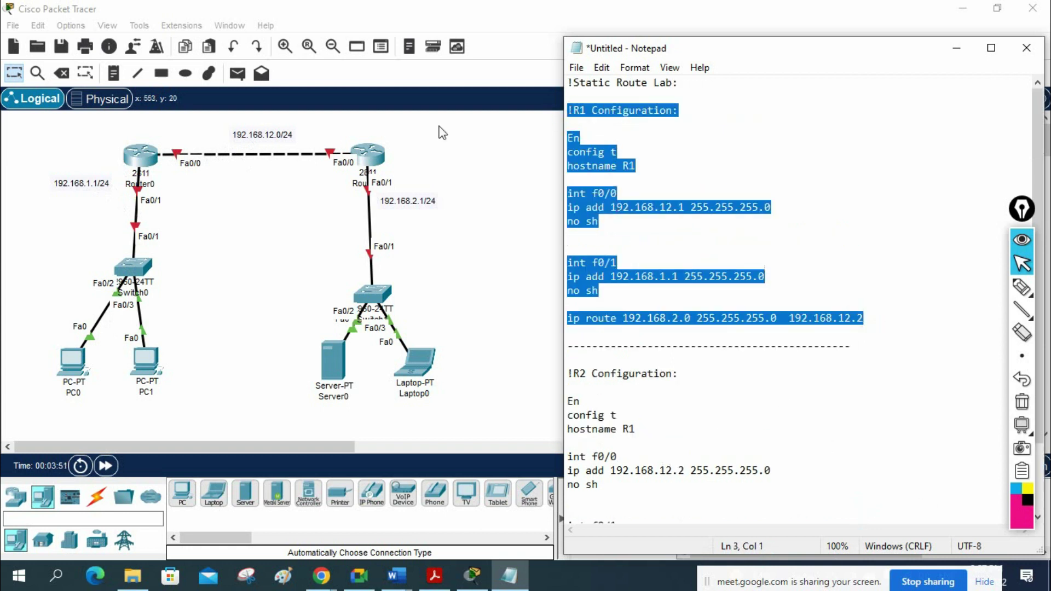
pyautogui.click(144, 159)
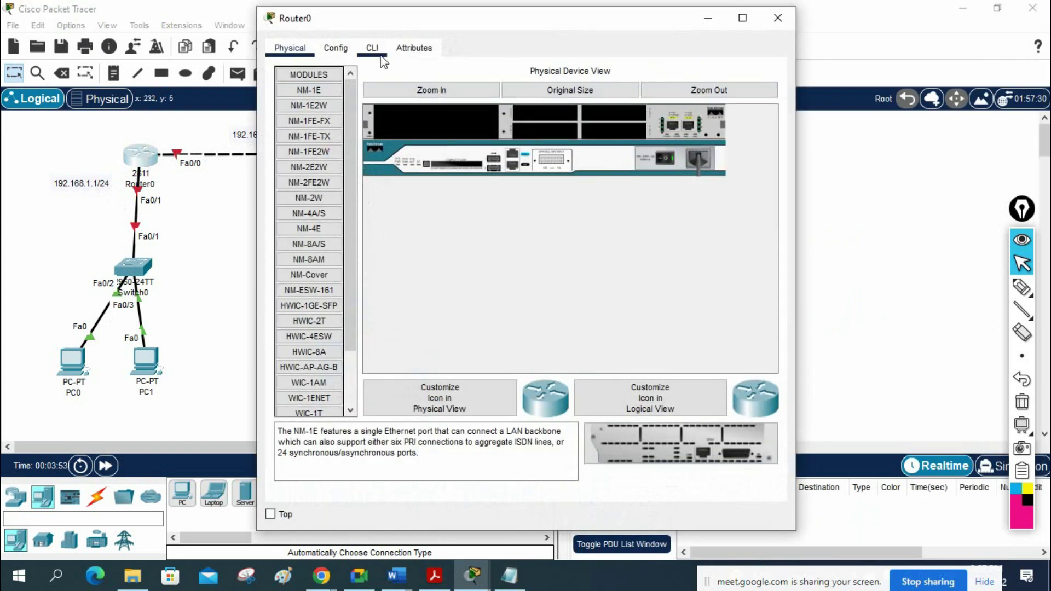
pyautogui.click(375, 49)
pyautogui.click(743, 17)
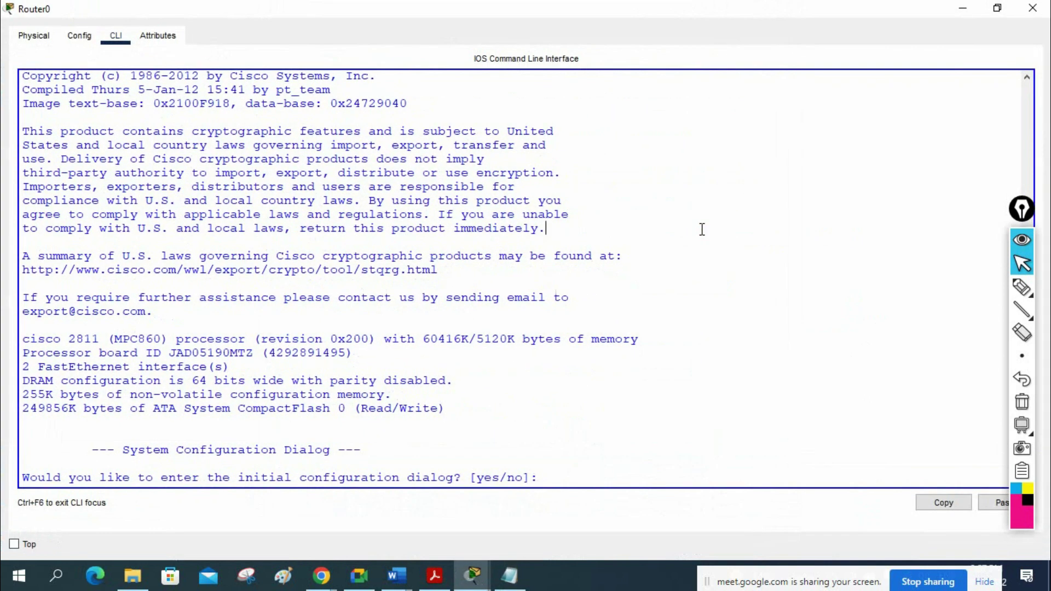
# Step: Answer no to Router0's initial configuration dialog and bring up the Router> prompt
pyautogui.write('no')
pyautogui.press('Return')
pyautogui.press('Return')
pyautogui.press('Return')
pyautogui.press('Return')
pyautogui.press('Return')
pyautogui.press('Return')
pyautogui.press('Return')
pyautogui.press('Return')
pyautogui.press('Return')
pyautogui.press('Return')
pyautogui.press('Return')
pyautogui.press('Return')
pyautogui.press('Return')
pyautogui.press('Return')
pyautogui.press('Return')
pyautogui.press('Return')
pyautogui.press('Return')
pyautogui.press('Return')
pyautogui.press('Return')
pyautogui.press('Return')
pyautogui.press('Return')
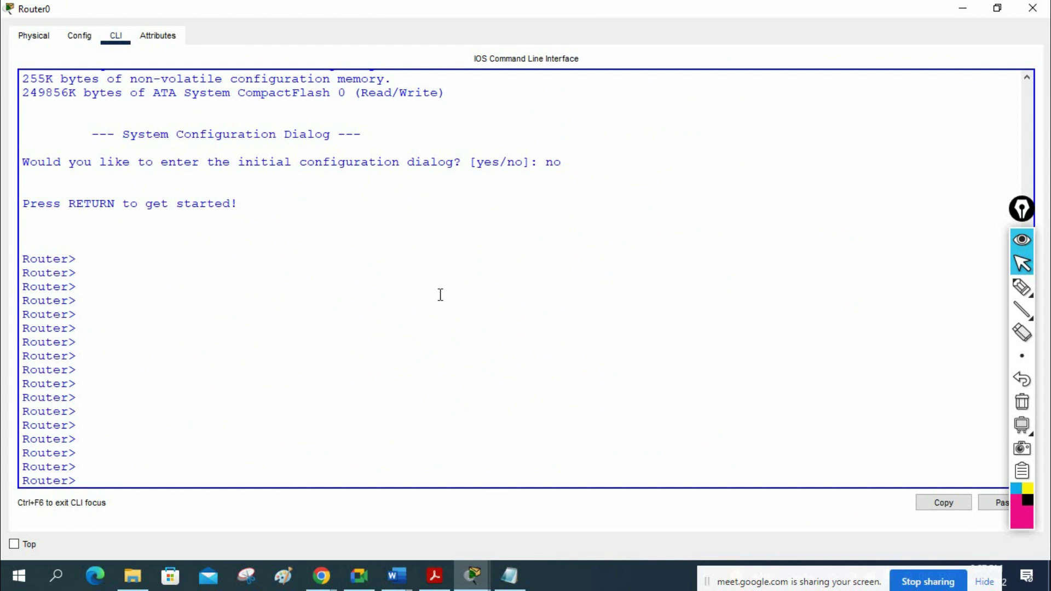
# Step: Paste the R1 configuration into Router0's command line, and save it with wr from privileged mode
pyautogui.rightClick(438, 294)
pyautogui.click(472, 321)
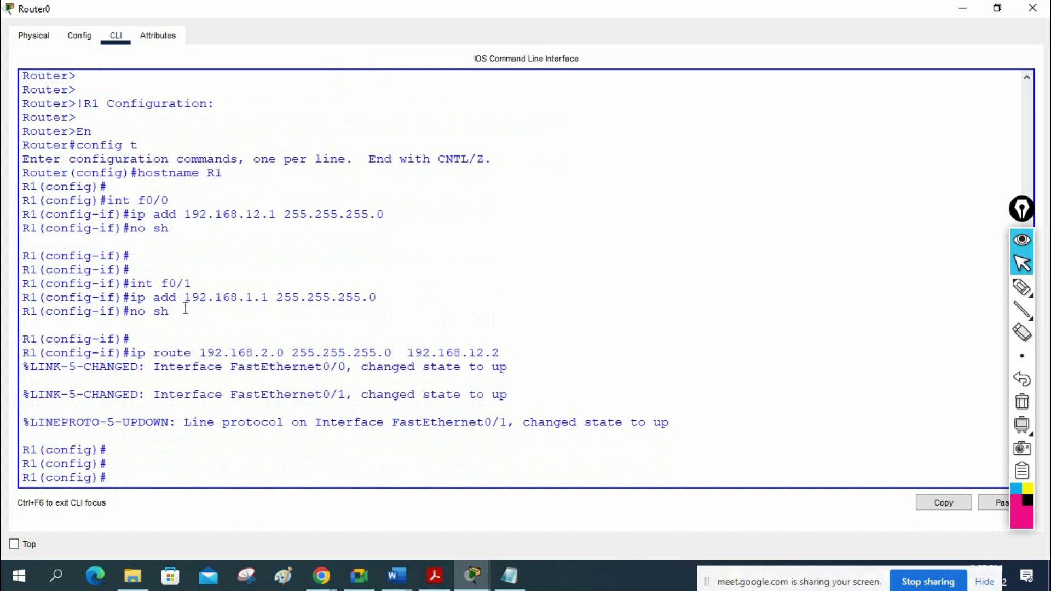
pyautogui.hotkey('ctrl', 'z')
pyautogui.press('Return')
pyautogui.press('Return')
pyautogui.press('Return')
pyautogui.write('wr')
pyautogui.press('Return')
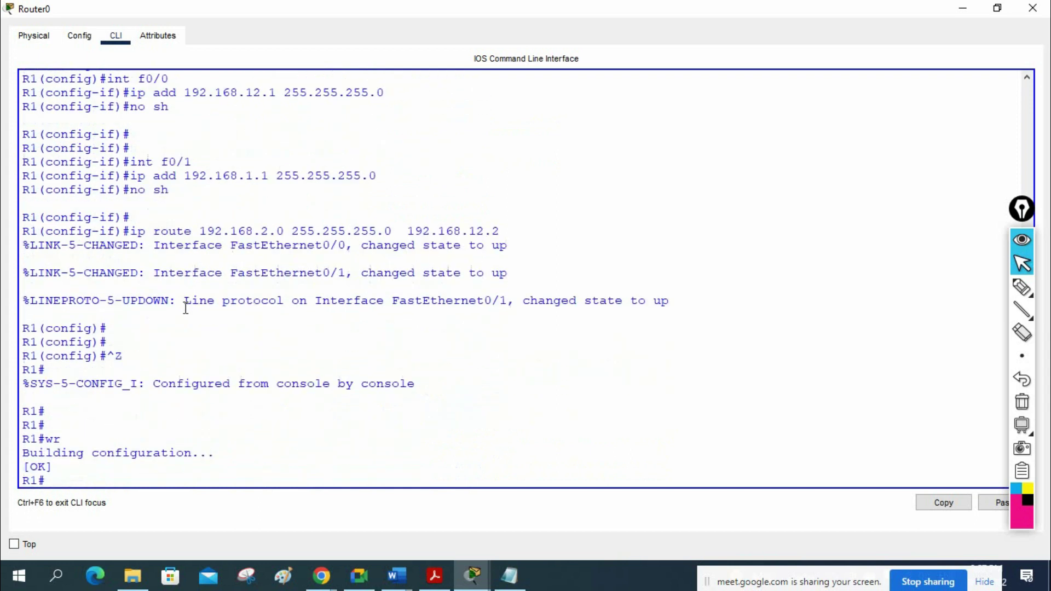
pyautogui.scroll(5, 399, 302)
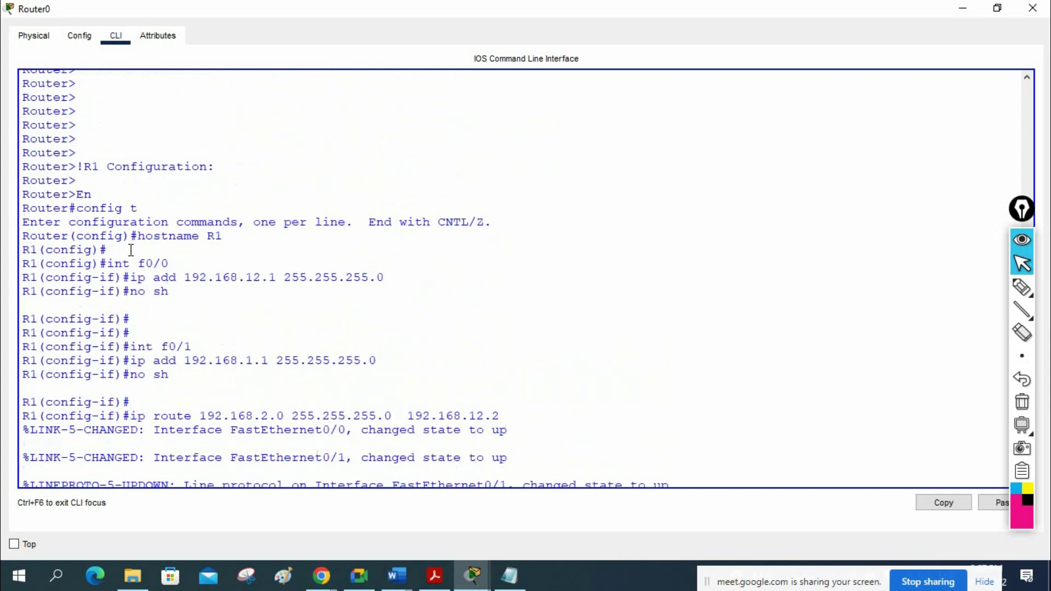
pyautogui.click(1034, 15)
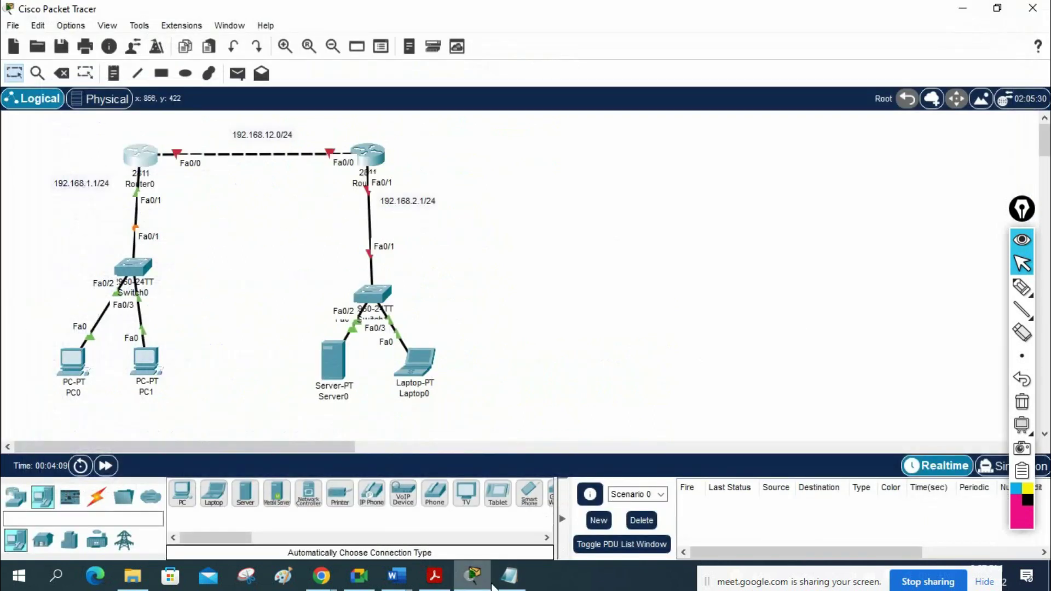
# Step: Copy the whole R2 configuration block from Notepad and open Router1's command line in Packet Tracer, maximized
pyautogui.click(510, 576)
pyautogui.scroll(-2, 695, 430)
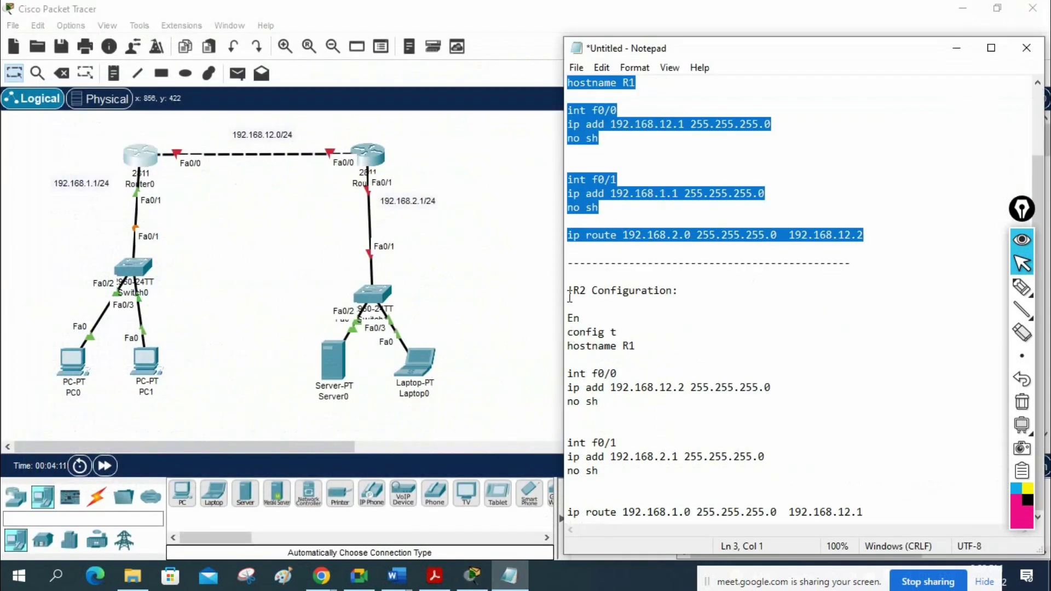
pyautogui.moveTo(568, 290); pyautogui.dragTo(904, 517)
pyautogui.hotkey('ctrl', 'c')
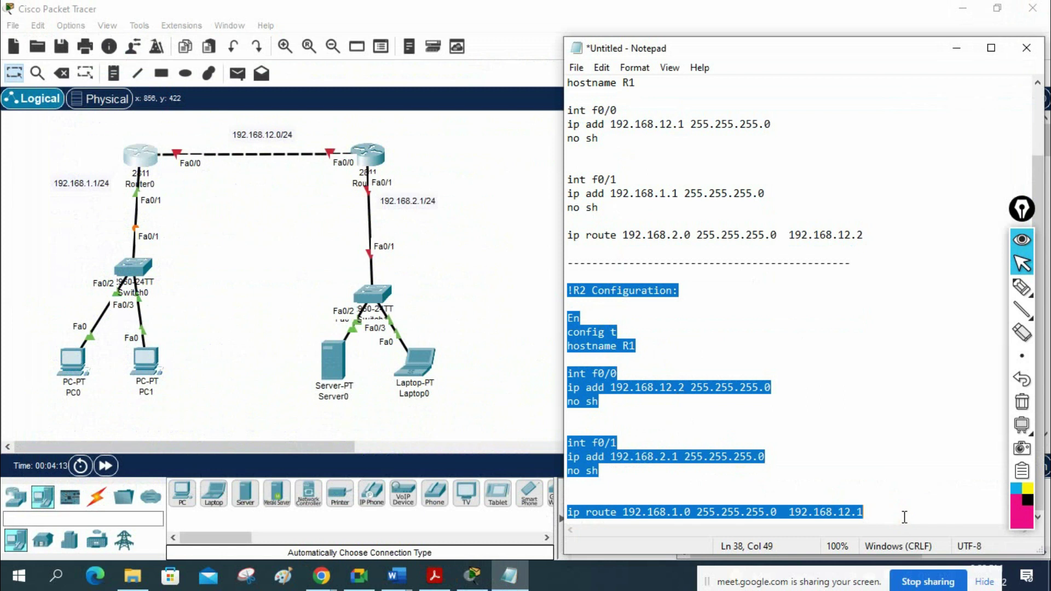
pyautogui.click(363, 158)
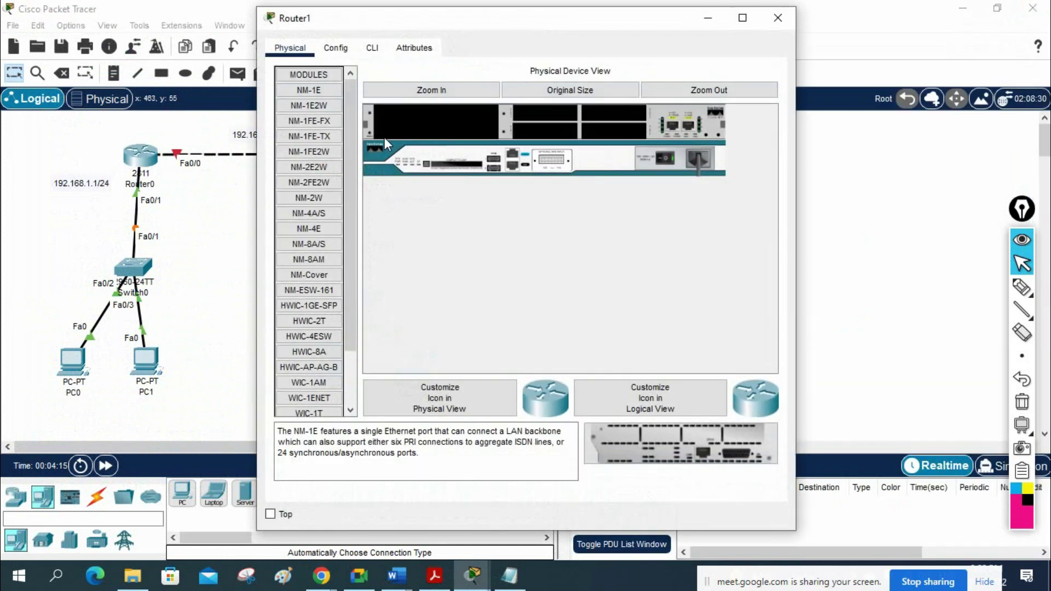
pyautogui.click(372, 49)
pyautogui.click(743, 18)
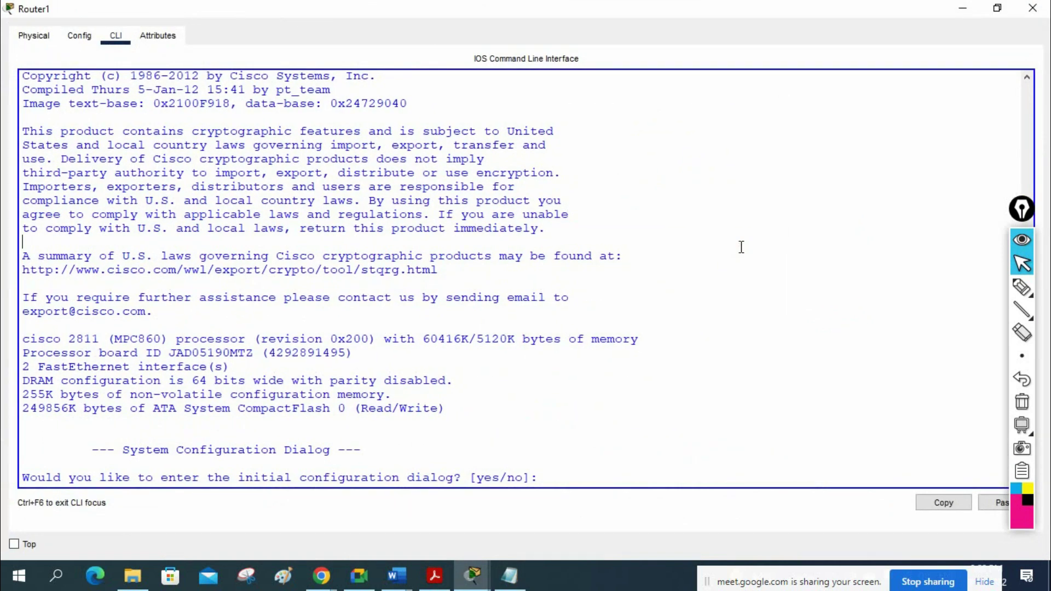
# Step: Answer no to Router1's initial configuration dialog and bring up the Router> prompt
pyautogui.press('Return')
pyautogui.press('Return')
pyautogui.press('Return')
pyautogui.press('Return')
pyautogui.press('Return')
pyautogui.press('Return')
pyautogui.press('Return')
pyautogui.press('Return')
pyautogui.press('Return')
pyautogui.press('Return')
pyautogui.press('Return')
pyautogui.press('Return')
pyautogui.press('Return')
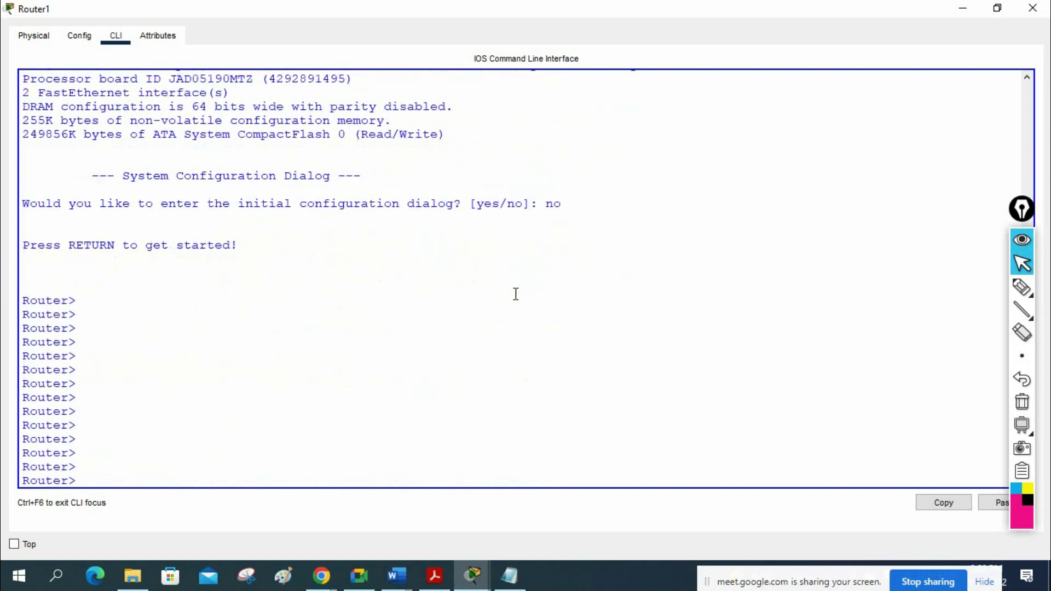
# Step: Paste the R2 configuration into Router1's command line, and save it with wr from privileged mode
pyautogui.rightClick(514, 294)
pyautogui.click(541, 317)
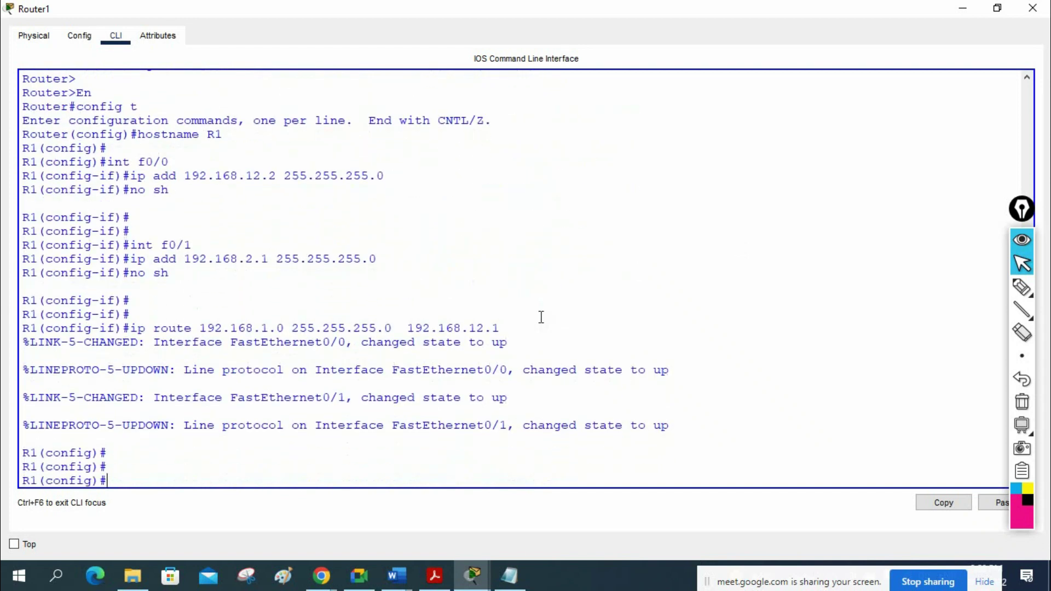
pyautogui.scroll(6, 541, 318)
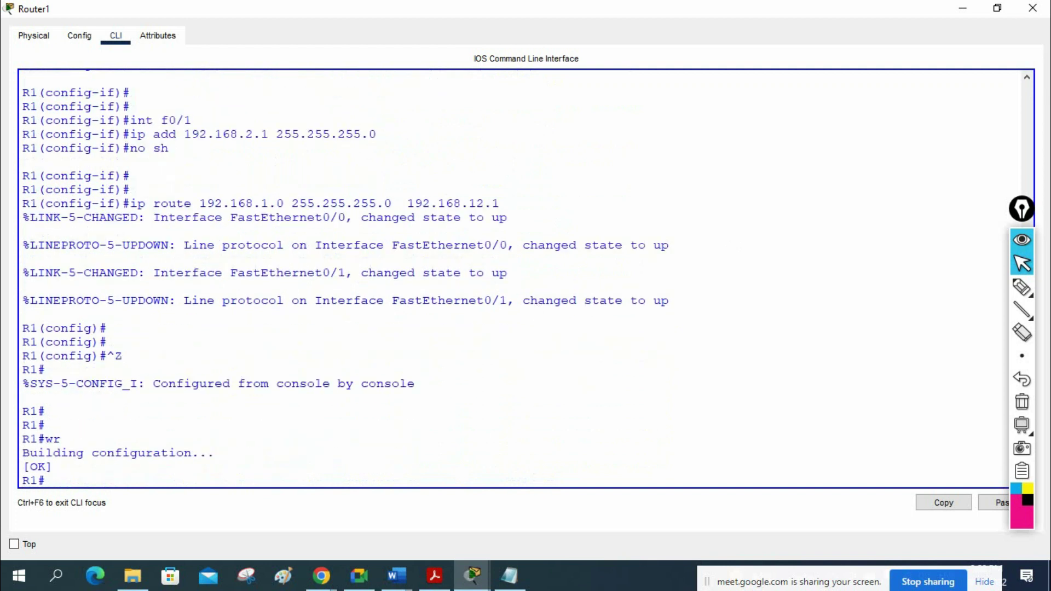
pyautogui.click(1032, 8)
# Step: Display Router0's routing table with sh ip route
pyautogui.click(138, 159)
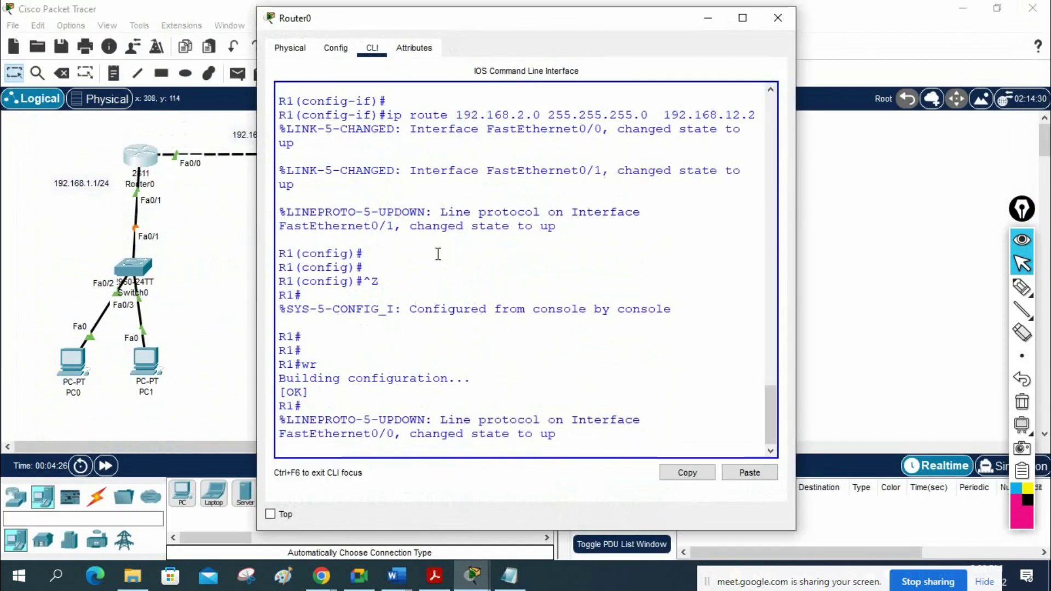
pyautogui.press('Return')
pyautogui.press('Return')
pyautogui.press('Return')
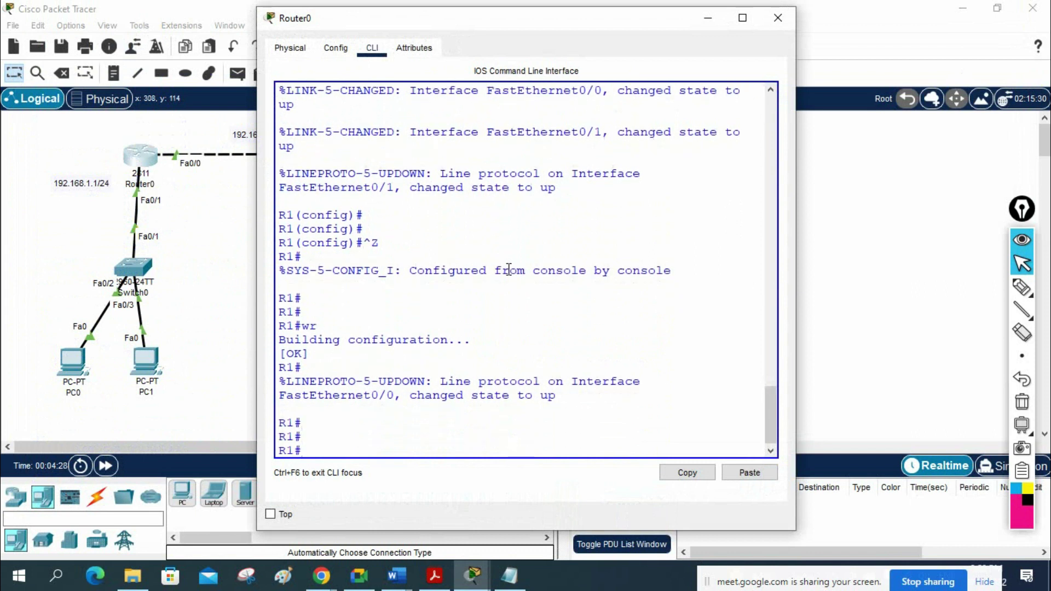
pyautogui.press('Return')
pyautogui.write('sh ip rou')
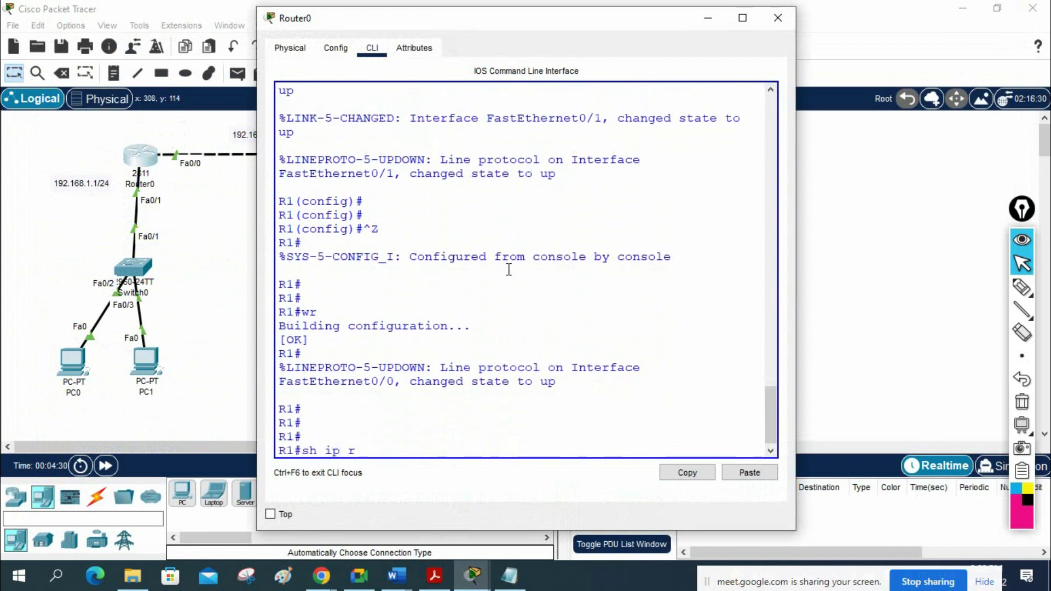
pyautogui.press('Tab')
pyautogui.press('Return')
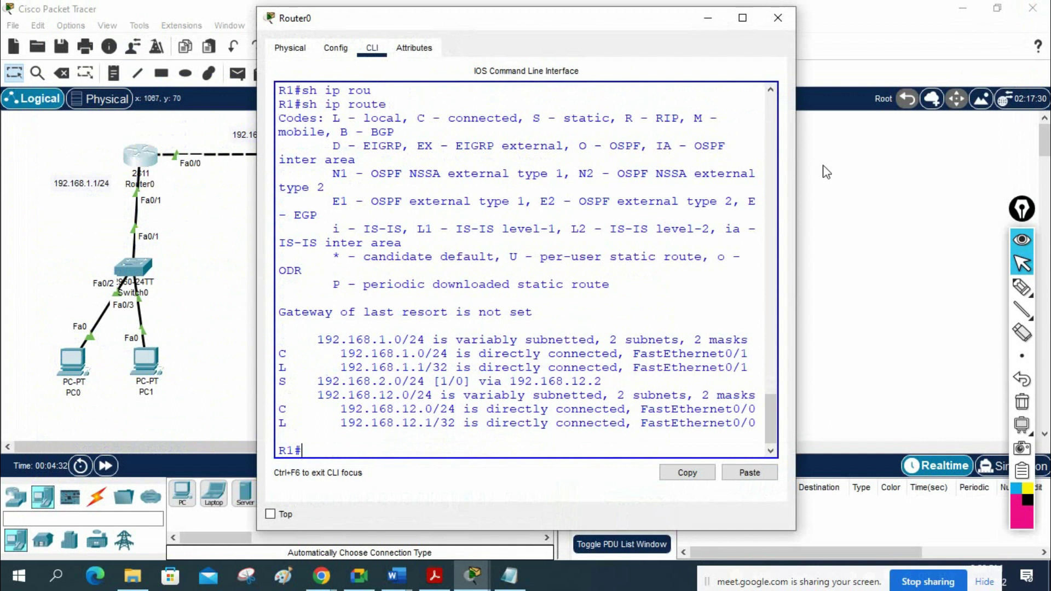
# Step: Widen the Router0 window and examine the route codes and the static route's network, next hop and bracketed values
pyautogui.moveTo(797, 161); pyautogui.dragTo(1040, 162)
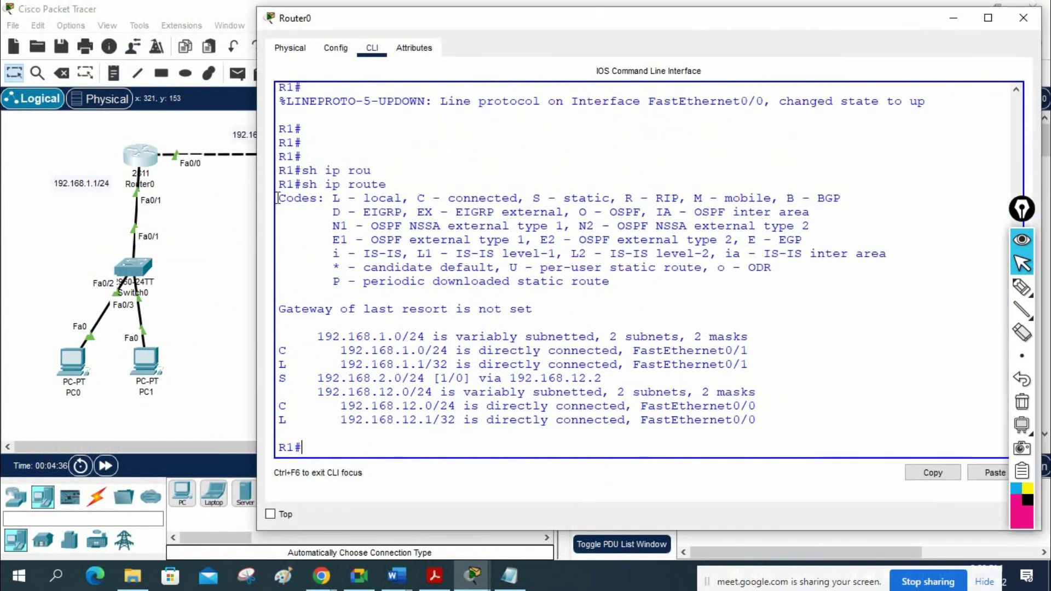
pyautogui.moveTo(279, 197); pyautogui.dragTo(649, 284)
pyautogui.click(509, 282)
pyautogui.moveTo(281, 378)
pyautogui.mouseDown()
pyautogui.moveTo(327, 379)
pyautogui.moveTo(294, 379)
pyautogui.mouseUp()
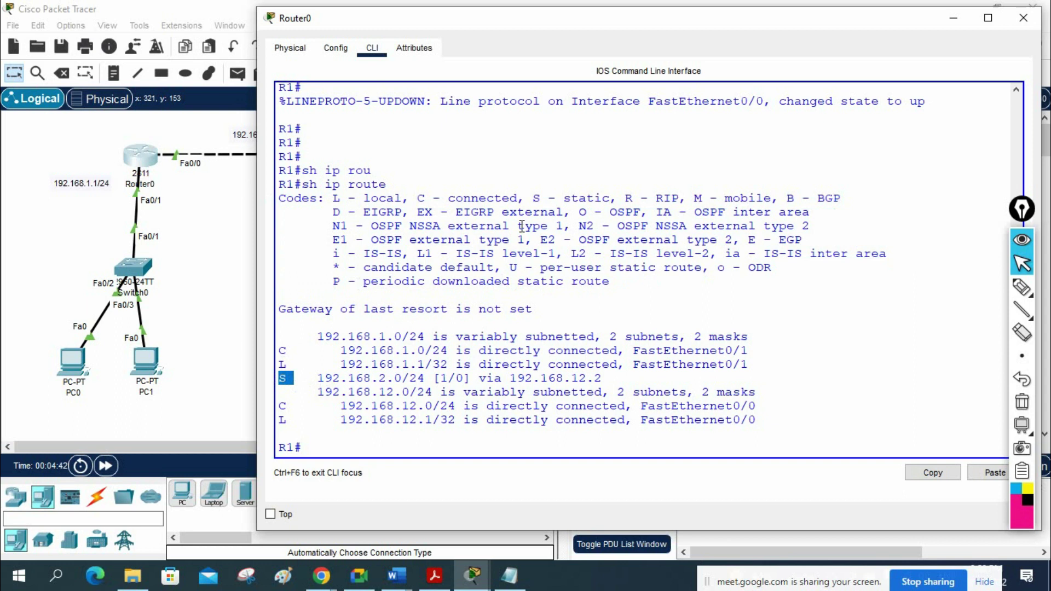
pyautogui.moveTo(609, 199); pyautogui.dragTo(532, 199)
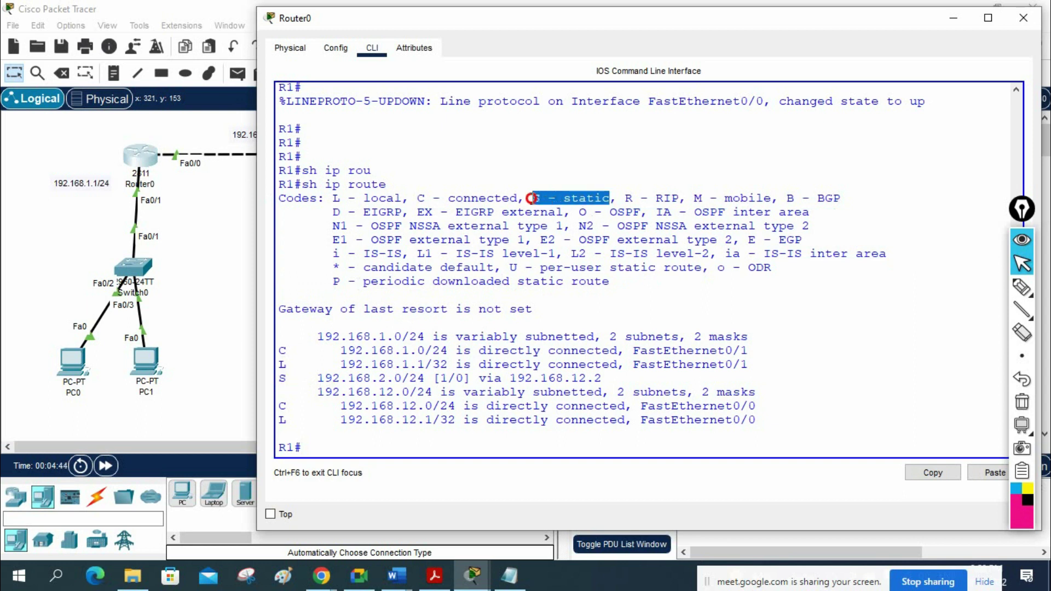
pyautogui.moveTo(319, 378); pyautogui.dragTo(405, 380)
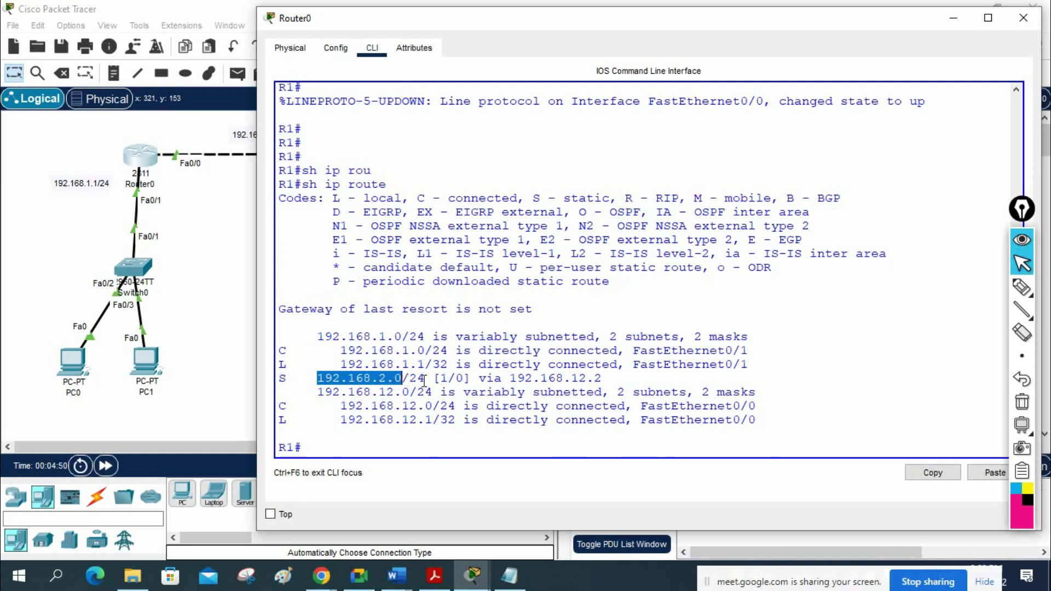
pyautogui.moveTo(509, 379); pyautogui.dragTo(610, 382)
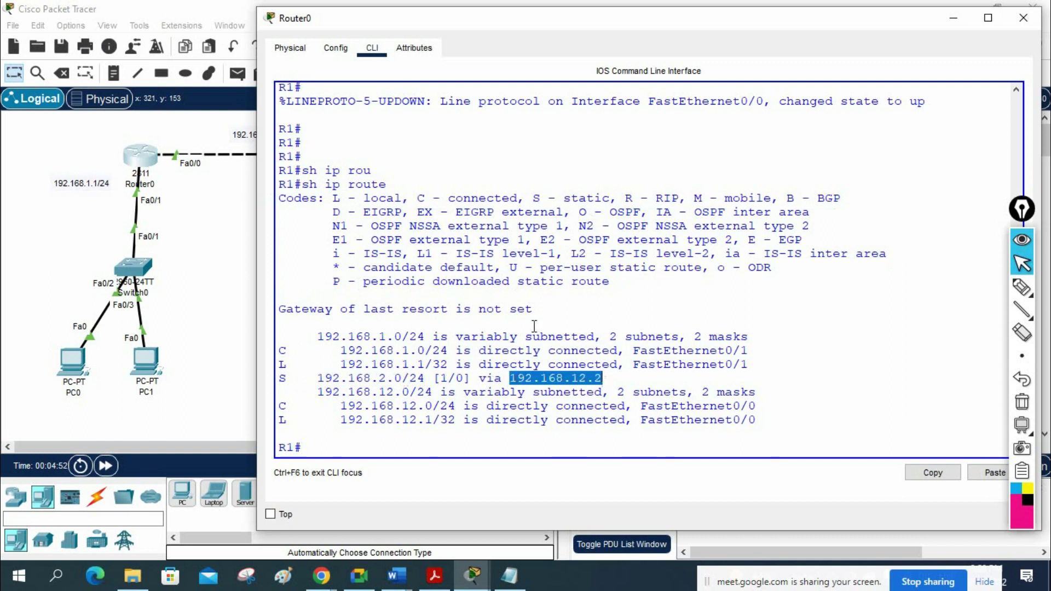
pyautogui.moveTo(446, 381); pyautogui.dragTo(442, 379)
pyautogui.moveTo(467, 20); pyautogui.dragTo(487, 27)
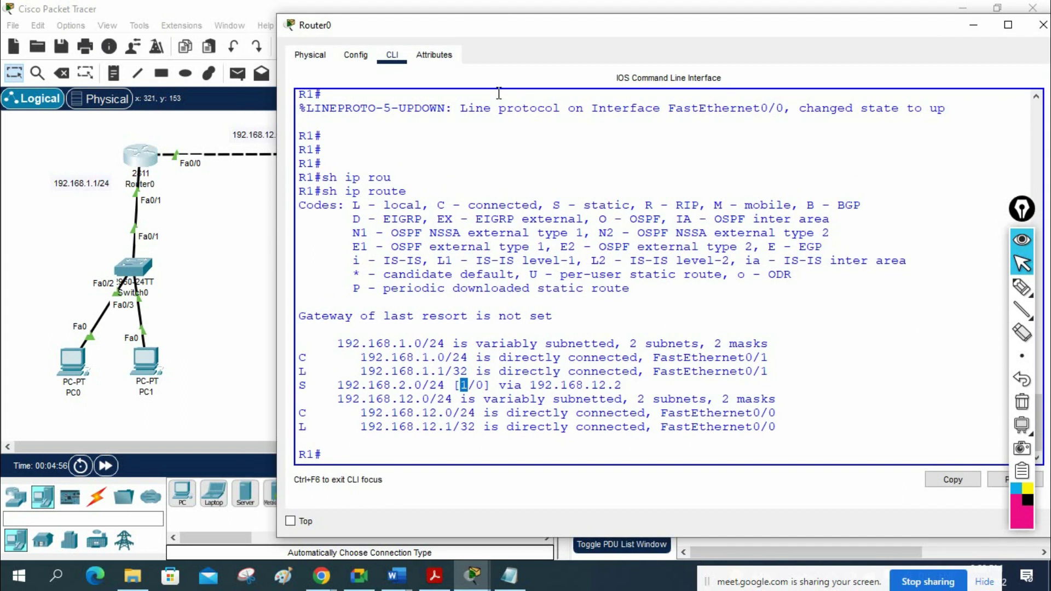
pyautogui.moveTo(484, 385); pyautogui.dragTo(475, 385)
pyautogui.moveTo(495, 25); pyautogui.dragTo(562, 37)
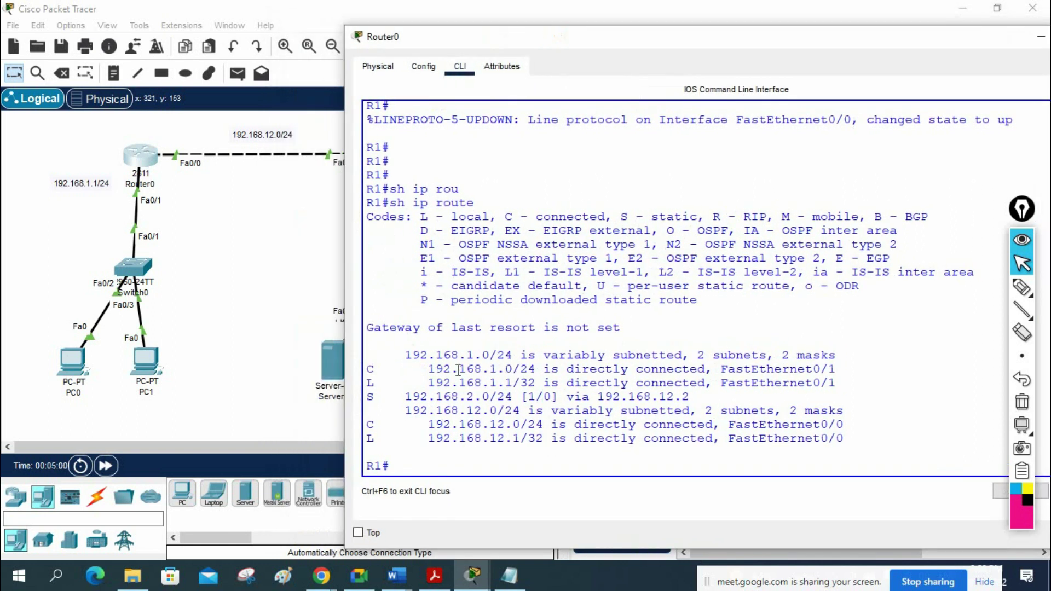
pyautogui.click(249, 351)
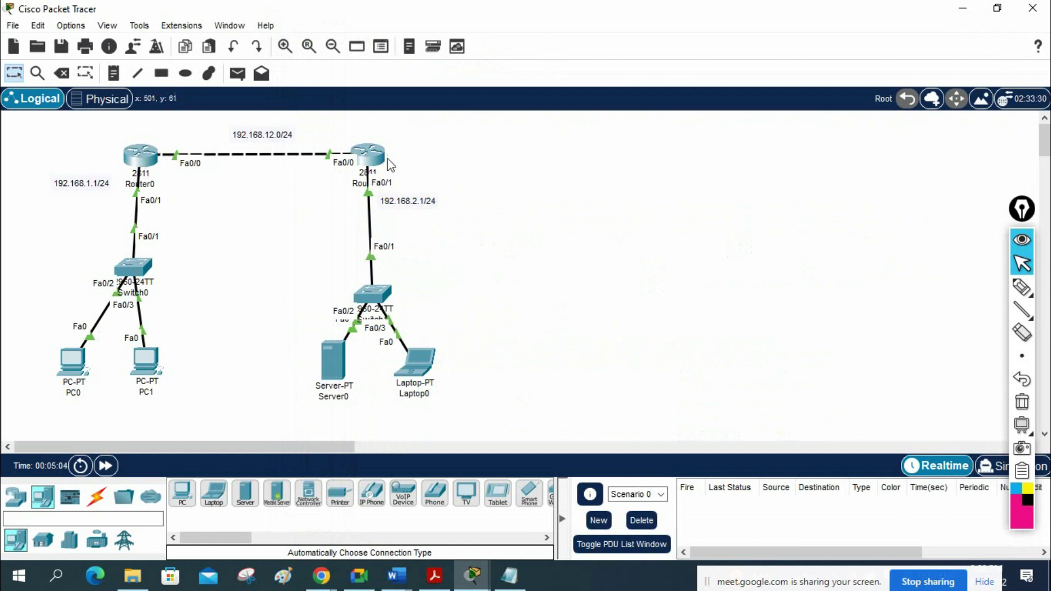
# Step: Display only the static routes in Router1's routing table with sh ip route static
pyautogui.click(368, 155)
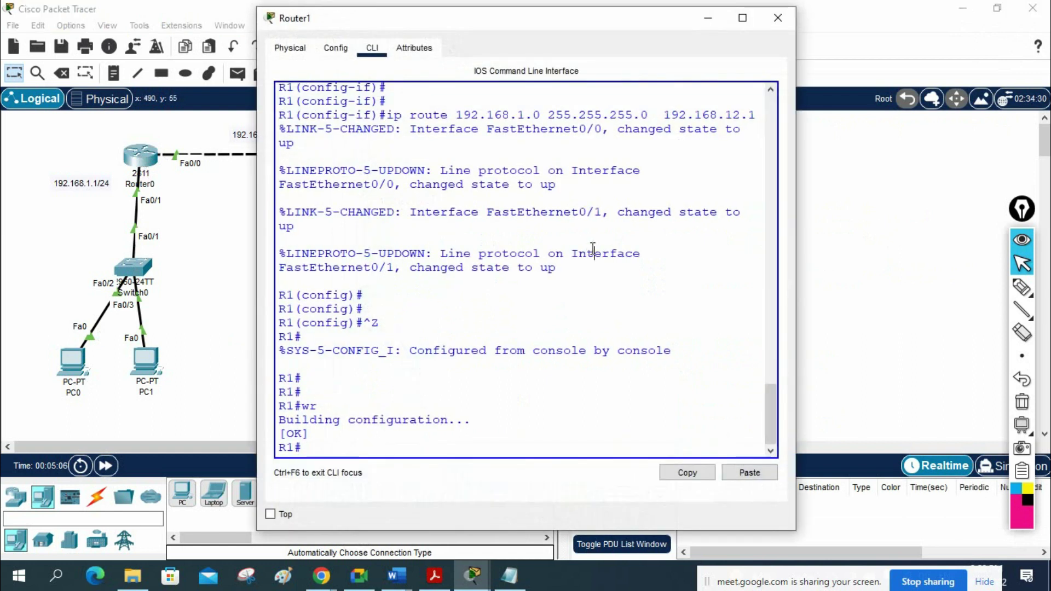
pyautogui.press('Return')
pyautogui.write('sh ip rou')
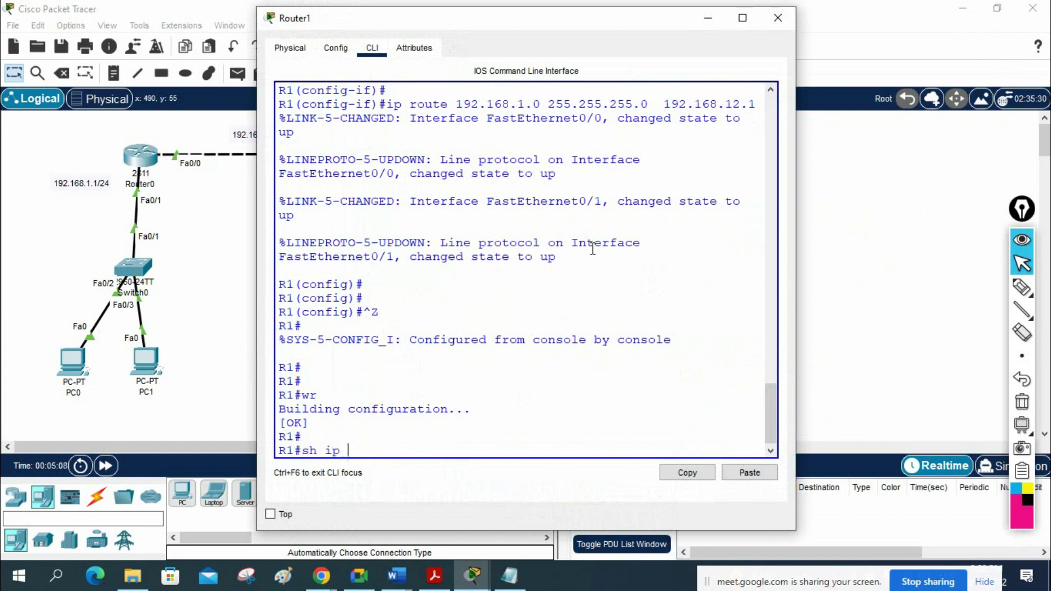
pyautogui.press('Tab')
pyautogui.write('st')
pyautogui.press('Tab')
pyautogui.press('Return')
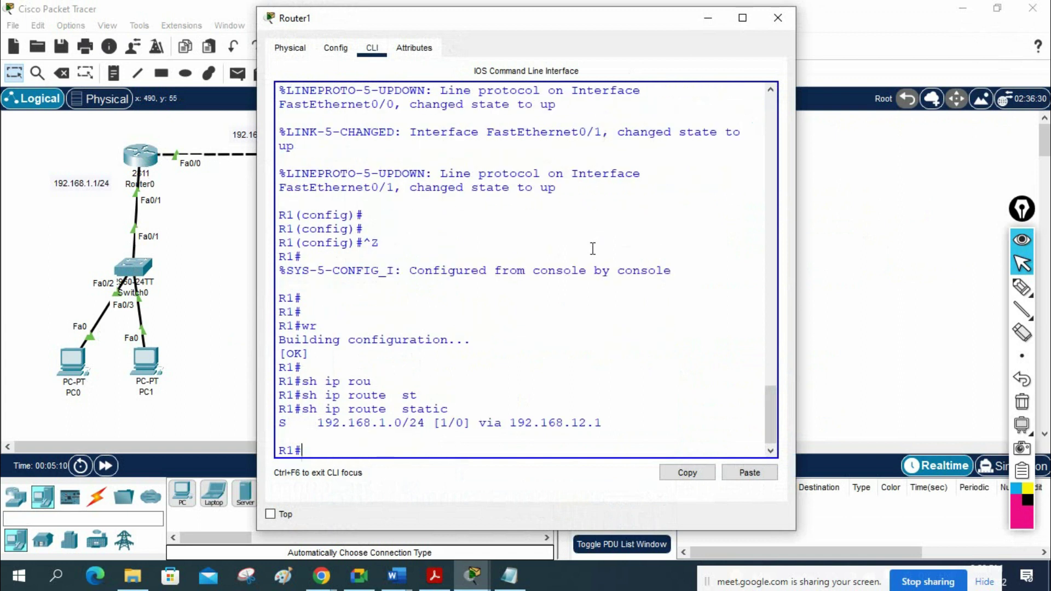
# Step: Examine the destination network and next-hop address of Router1's static route, and close the router window
pyautogui.moveTo(317, 422); pyautogui.dragTo(418, 423)
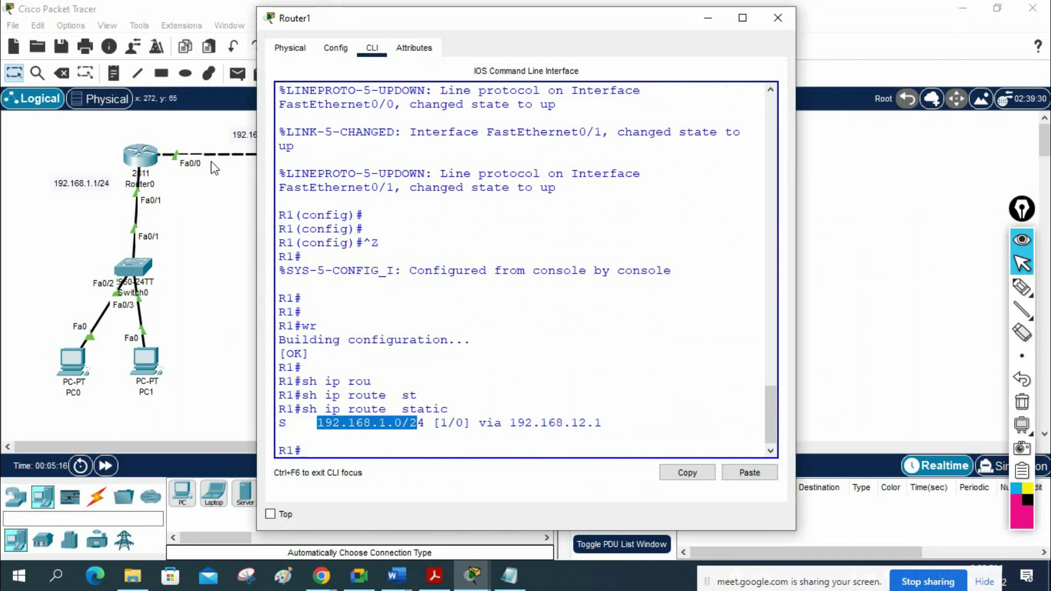
pyautogui.moveTo(602, 423); pyautogui.dragTo(505, 427)
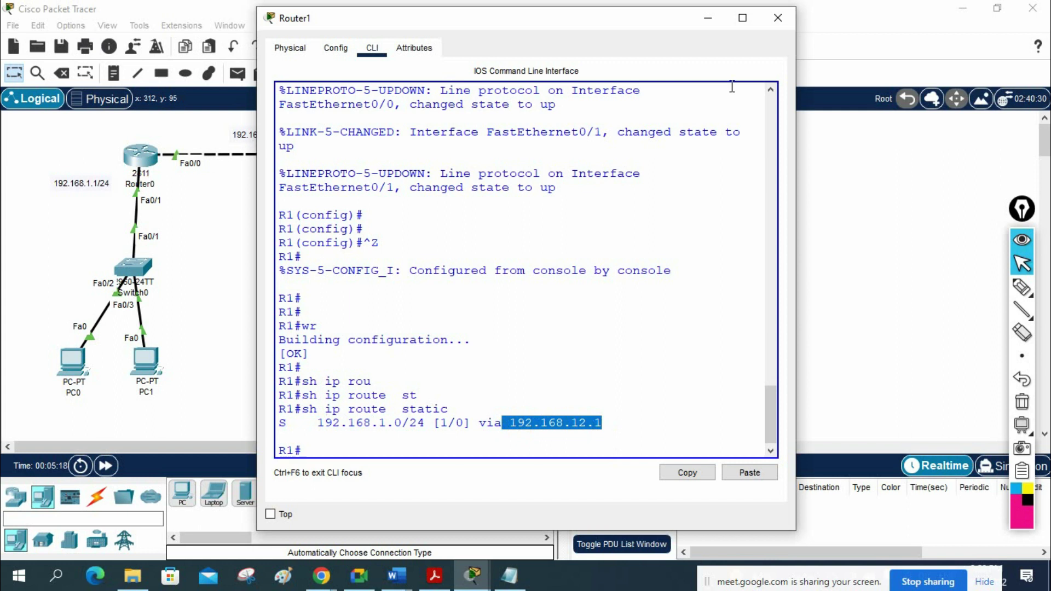
pyautogui.click(778, 18)
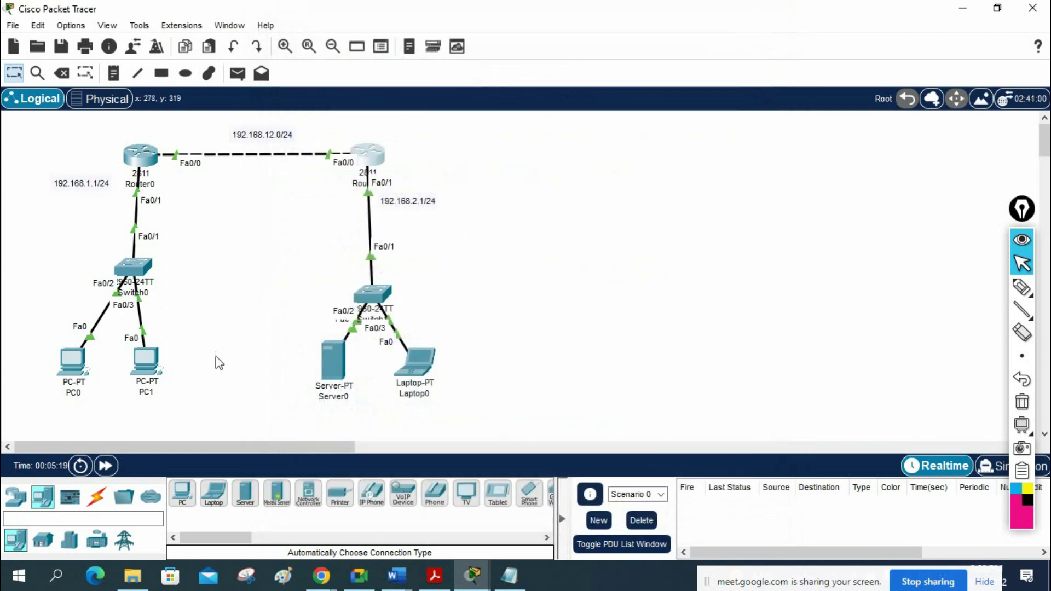
# Step: Rename PC0 as 192.168.1.2 and copy that address for its IP configuration
pyautogui.click(70, 395)
pyautogui.write('192.168.1')
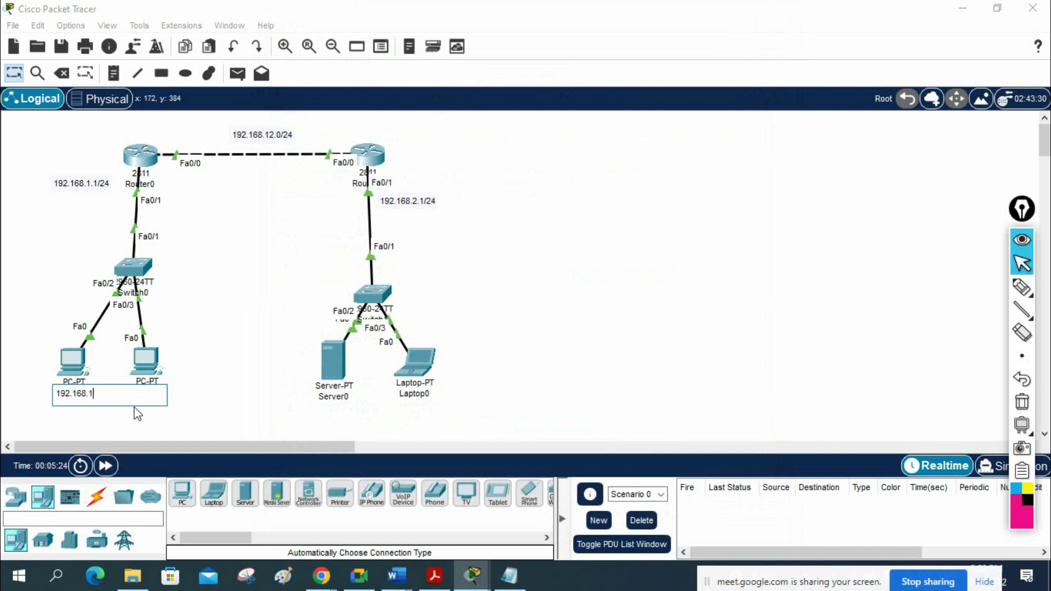
pyautogui.write('.2')
pyautogui.hotkey('ctrl', 'a')
pyautogui.hotkey('ctrl', 'c')
pyautogui.press('Return')
# Step: Configure the renamed PC with static IPv4 address 192.168.1.2, subnet mask 255.255.255.0 and default gateway 192.168.1.1
pyautogui.click(85, 363)
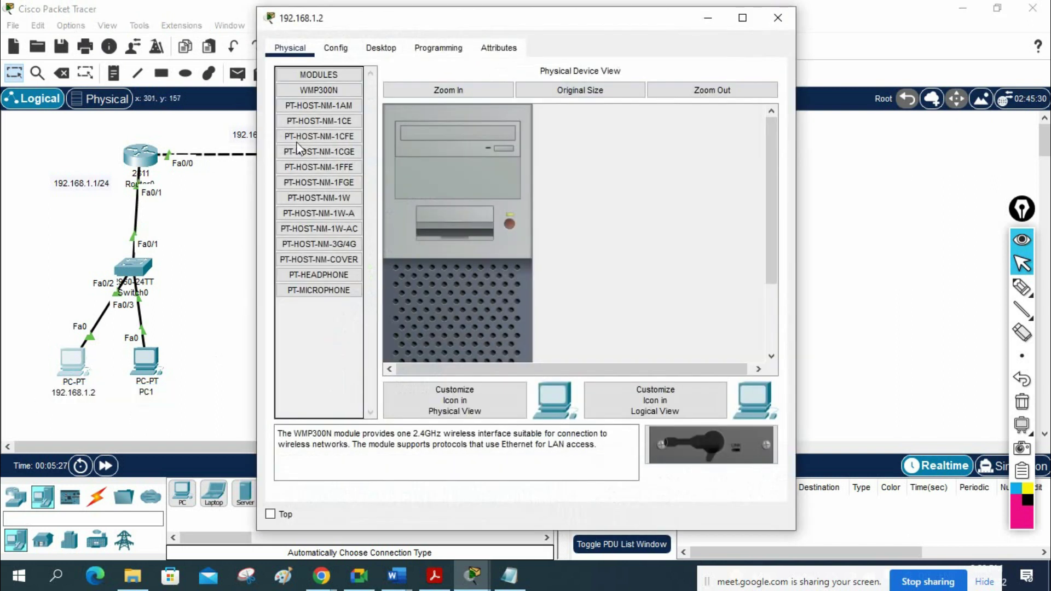
pyautogui.click(383, 48)
pyautogui.click(317, 120)
pyautogui.click(488, 155)
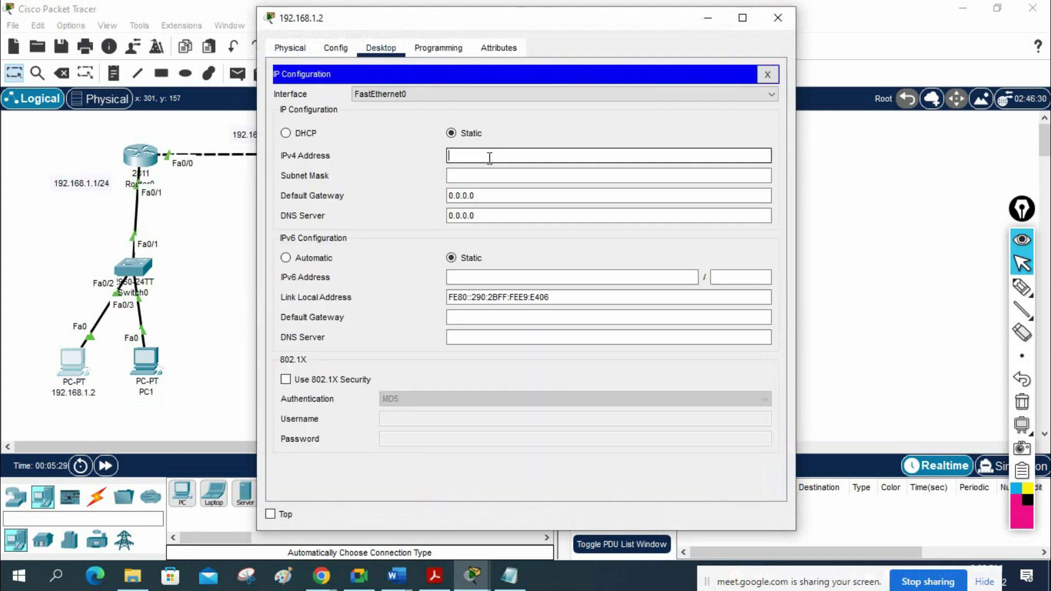
pyautogui.hotkey('ctrl', 'v')
pyautogui.press('Tab')
pyautogui.press('Tab')
pyautogui.hotkey('ctrl', 'v')
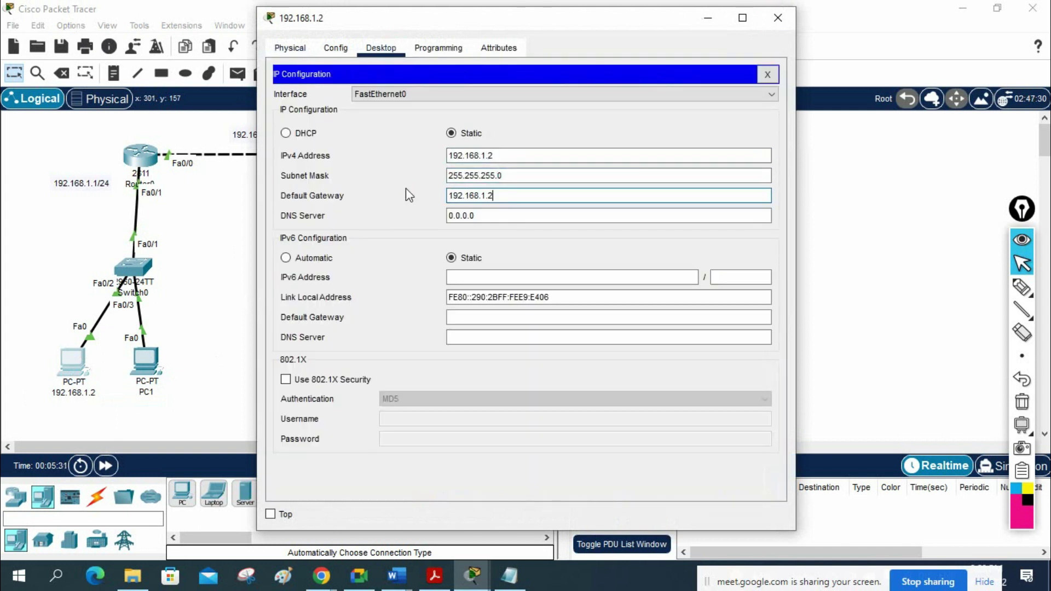
pyautogui.press('BackSpace')
pyautogui.write('1')
pyautogui.click(780, 23)
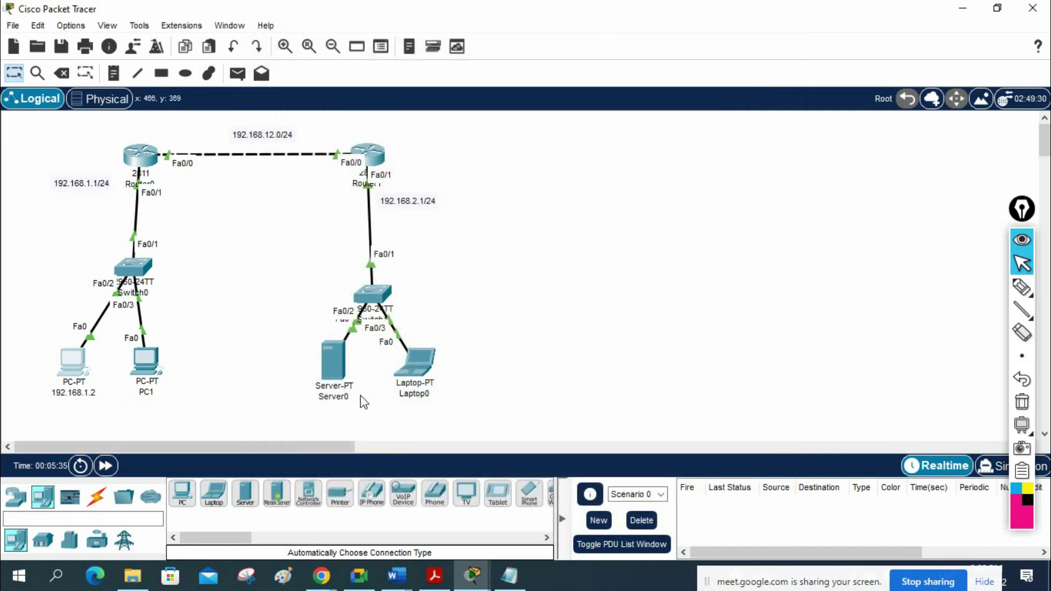
# Step: Rename Server0 as 192.168.2.2, and configure it with that IPv4 address, subnet mask 255.255.255.0 and default gateway 192.168.2.1
pyautogui.click(328, 396)
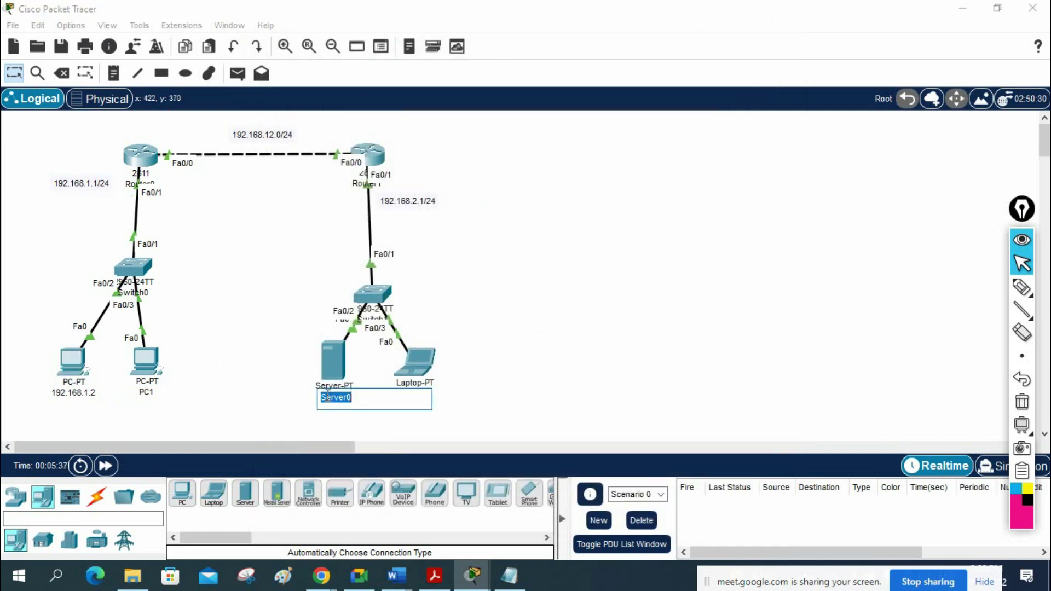
pyautogui.hotkey('ctrl', 'v')
pyautogui.click(333, 358)
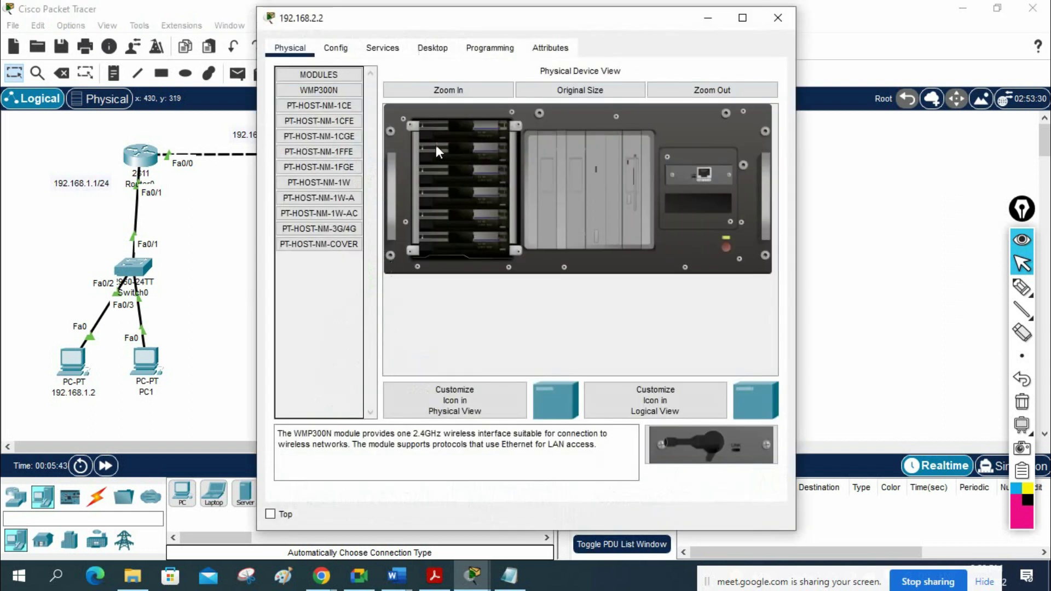
pyautogui.click(432, 48)
pyautogui.click(329, 107)
pyautogui.click(474, 138)
pyautogui.write('192.168.2.2')
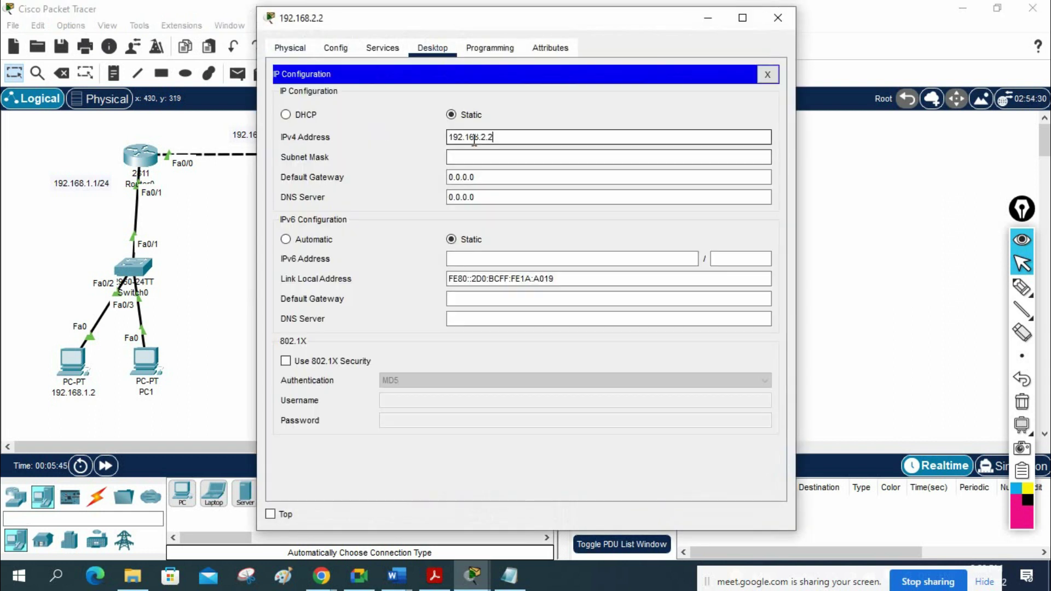
pyautogui.click(476, 157)
pyautogui.click(474, 177)
pyautogui.hotkey('ctrl', 'a')
pyautogui.write('192.168.2.2')
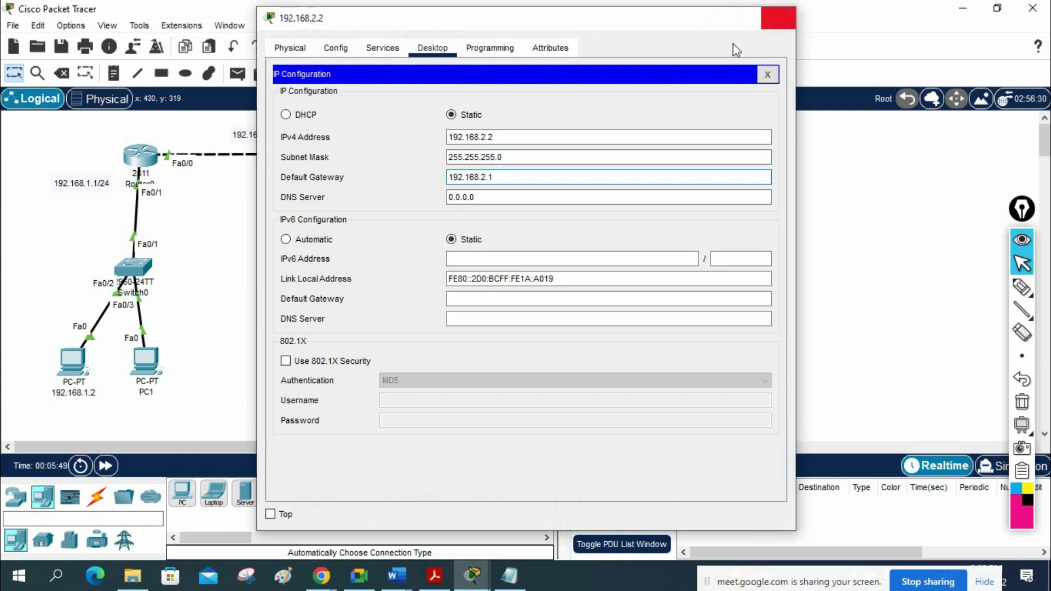
pyautogui.click(778, 18)
# Step: Ping the server at 192.168.2.2 from the command prompt of PC 192.168.1.2, and repeat the ping
pyautogui.click(91, 381)
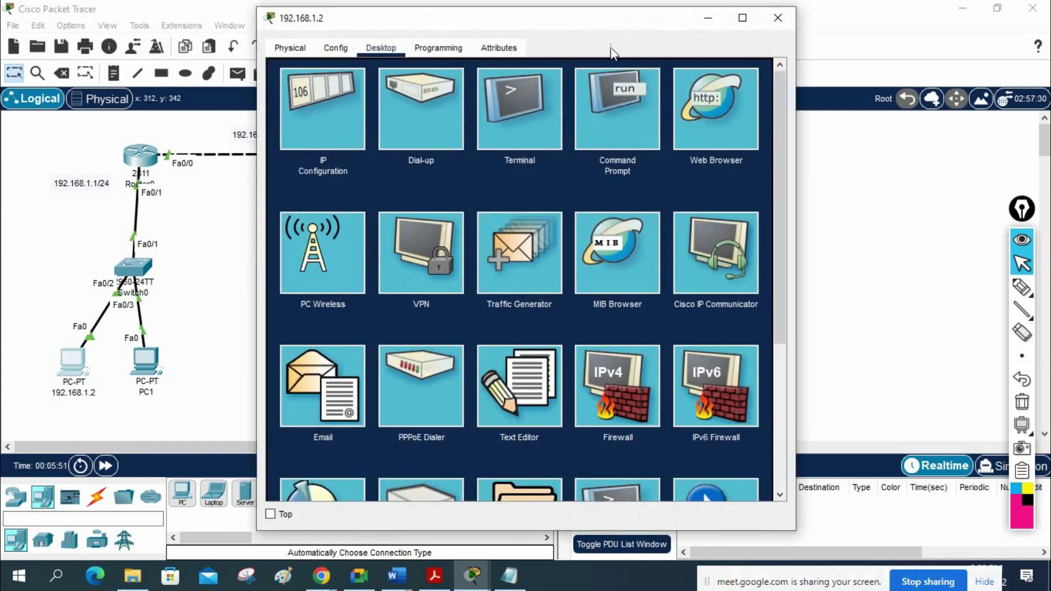
pyautogui.moveTo(657, 25); pyautogui.dragTo(836, 50)
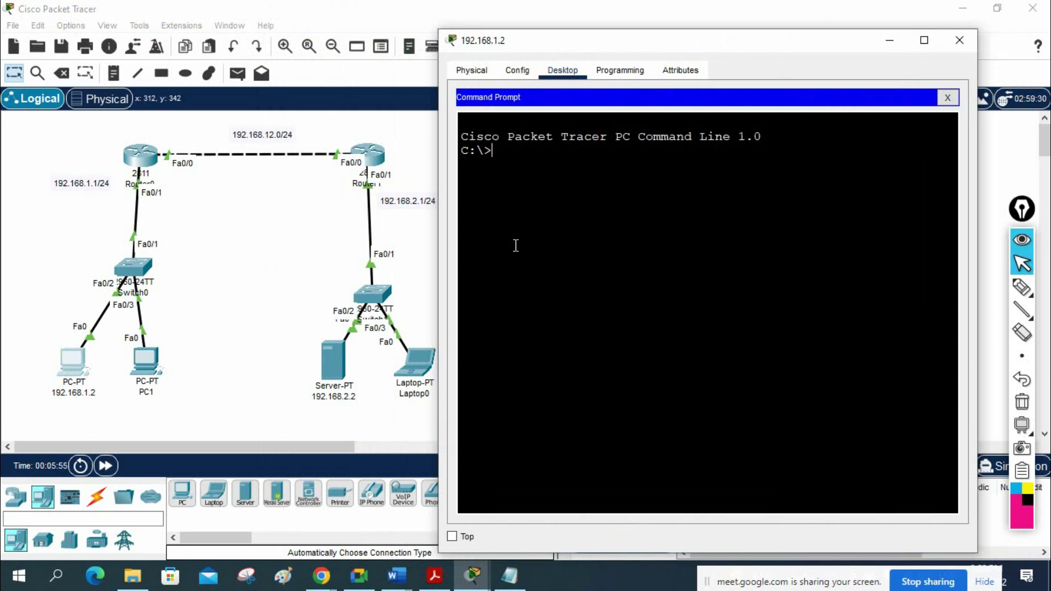
pyautogui.write('ping 192.168.2.2')
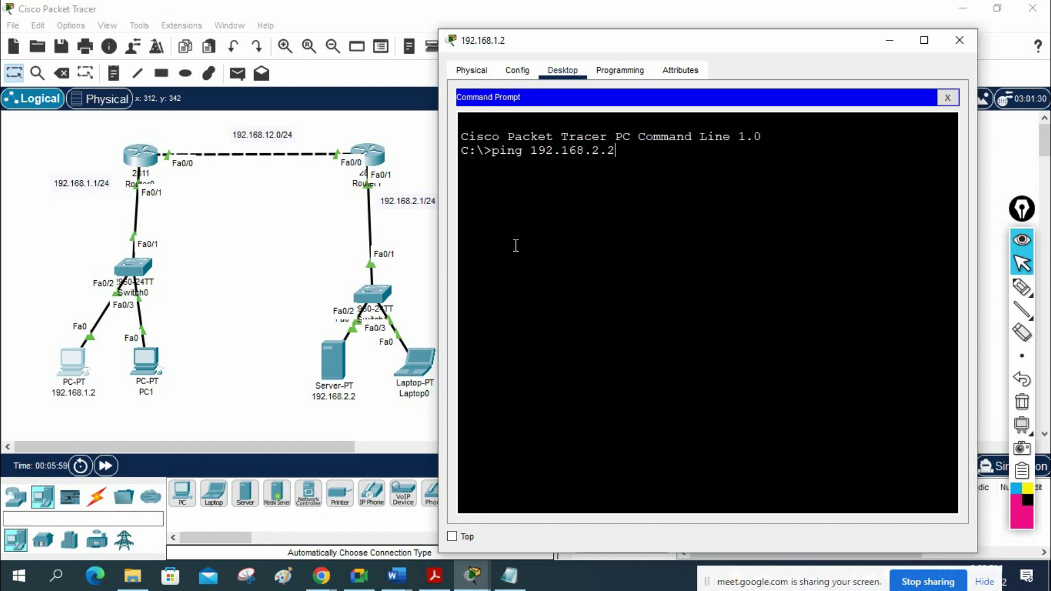
pyautogui.press('Return')
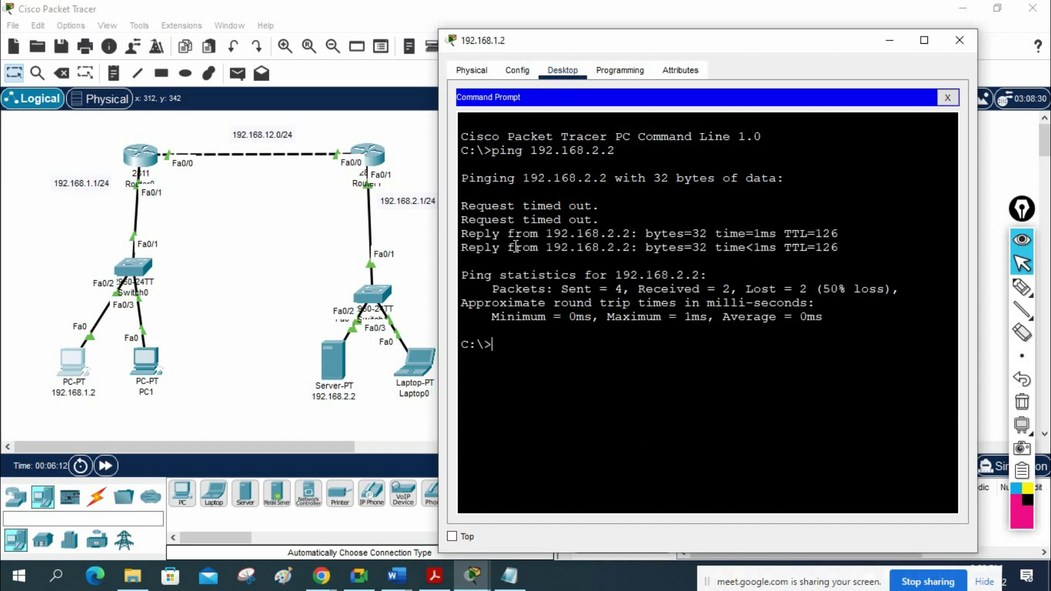
pyautogui.press('Up')
pyautogui.press('Return')
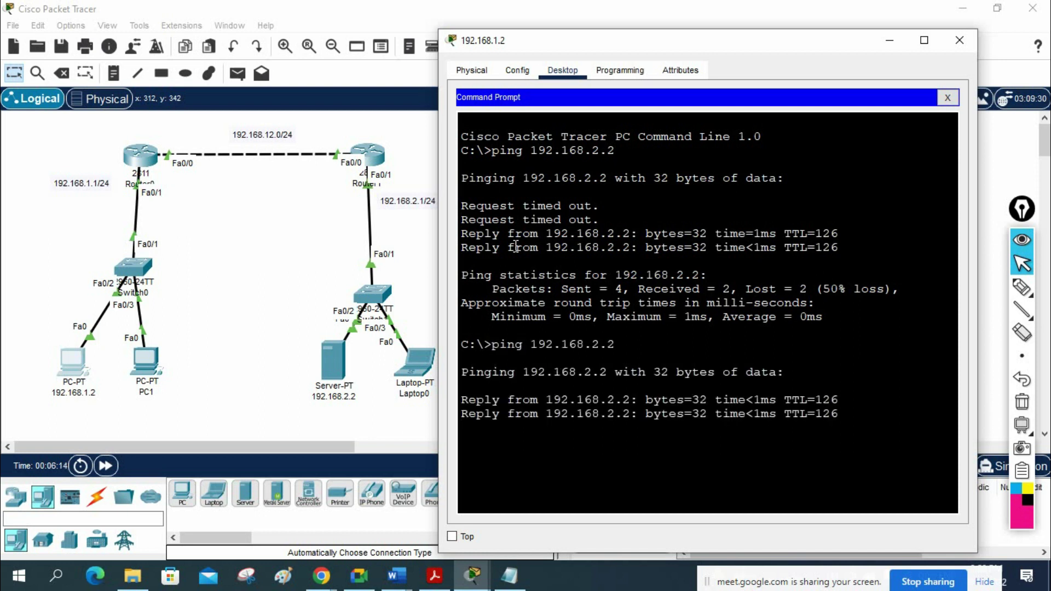